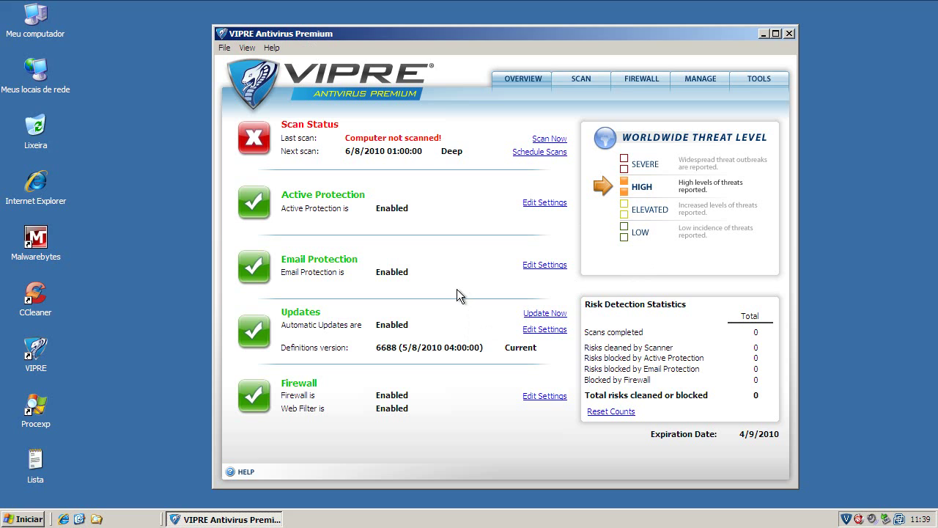
Look through the antivirus firewall options and the protection status overview.
left_click(586, 80)
left_click(626, 78)
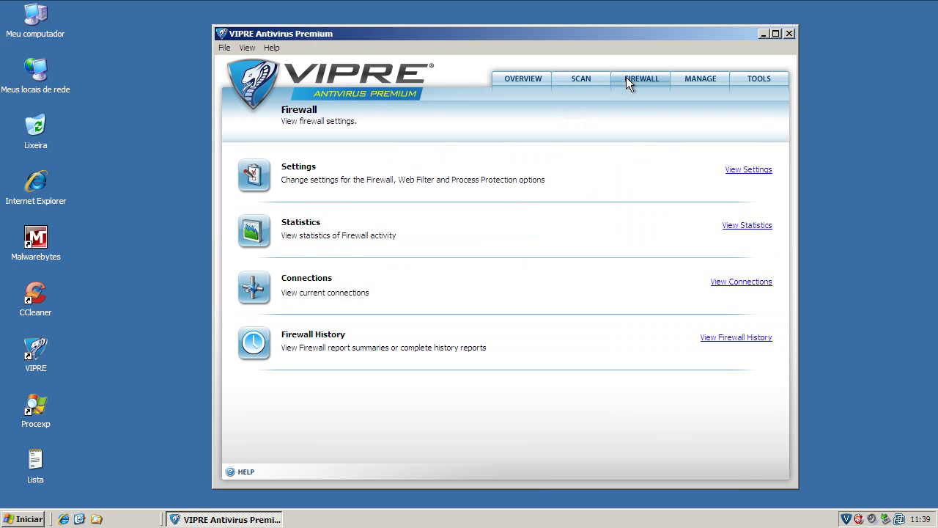
left_click(534, 80)
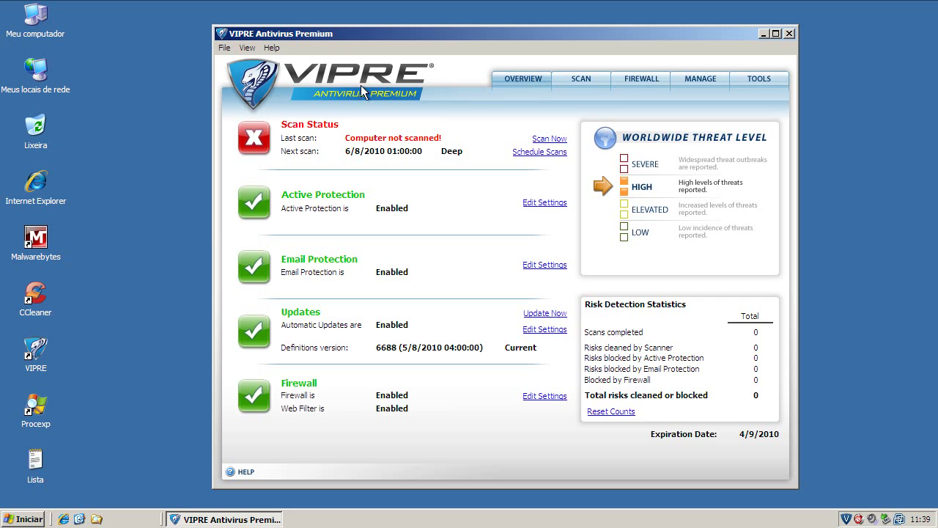
left_click(658, 83)
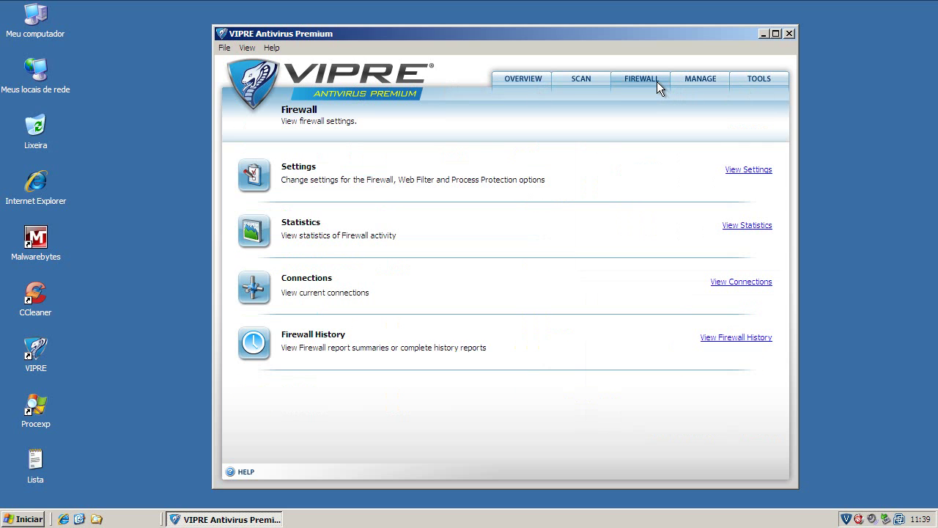
left_click(516, 81)
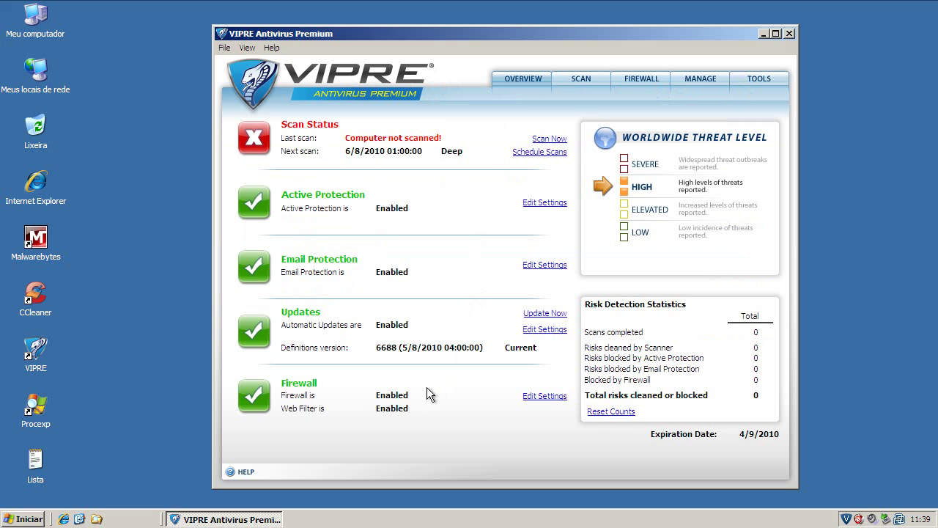
Check for new VIPRE definition updates, dismiss the update dialog and close the antivirus window.
left_click(535, 313)
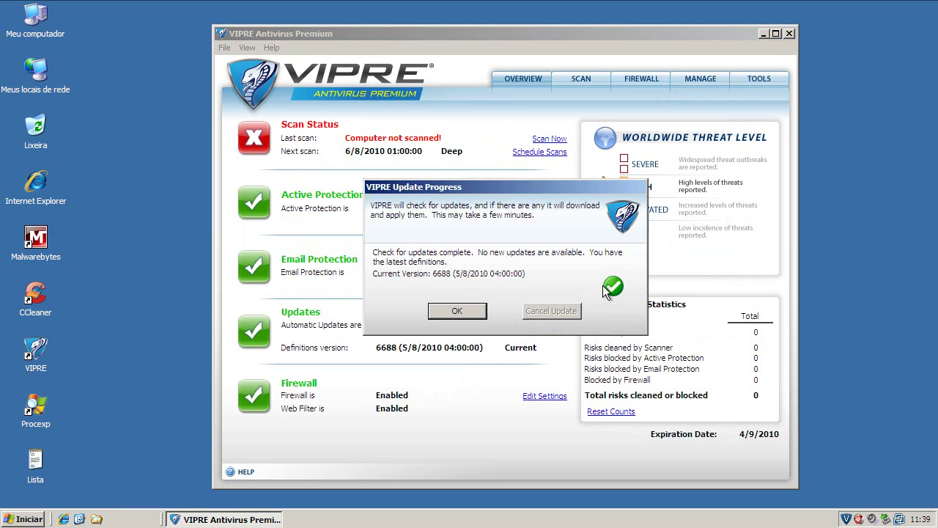
left_click(451, 310)
left_click(788, 35)
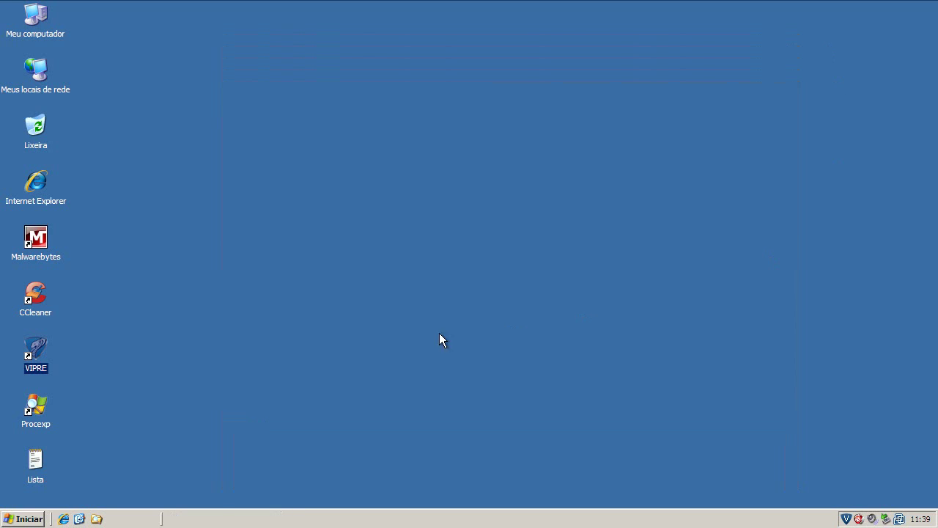
Switch to Process Explorer and examine the Sunbelt Software processes SBAMSvc.exe, SBAMTray.exe and SBPIMSvc.exe.
double_click(31, 414)
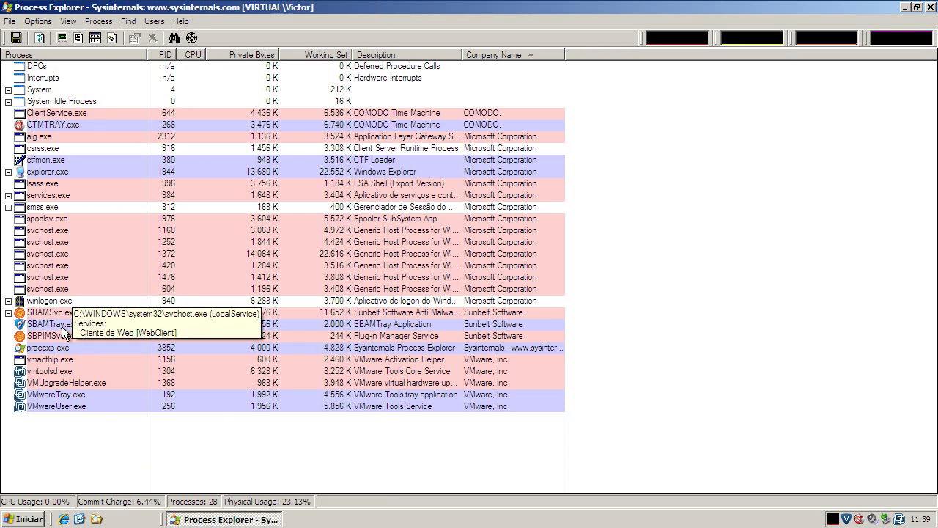
left_click(61, 314)
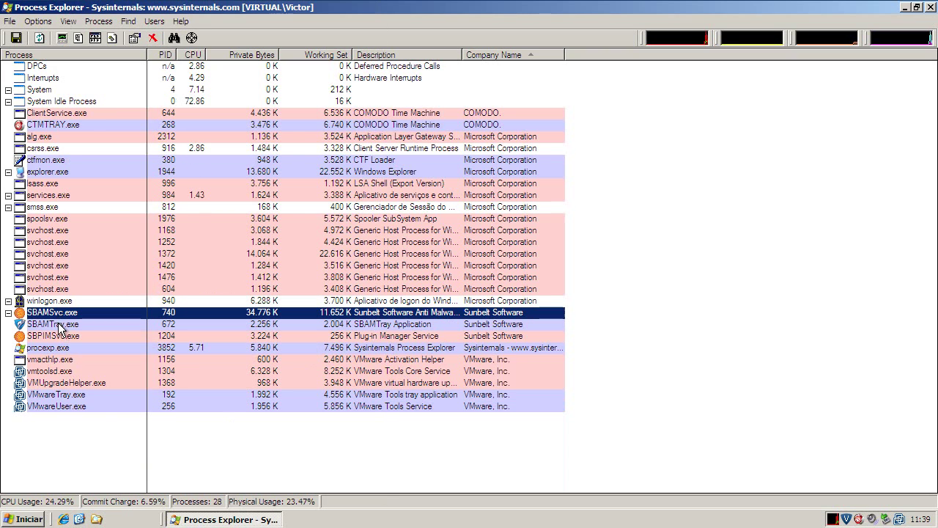
left_click(61, 324)
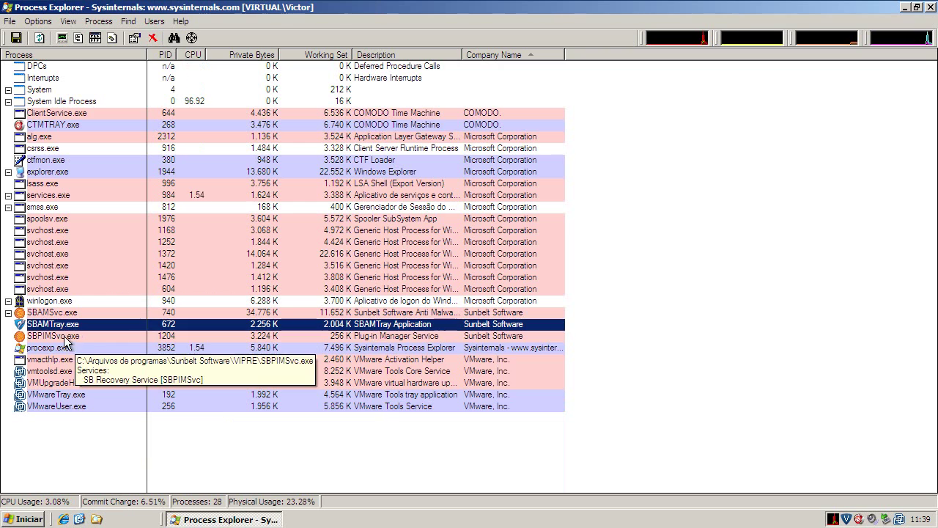
left_click(64, 337)
left_click(63, 323)
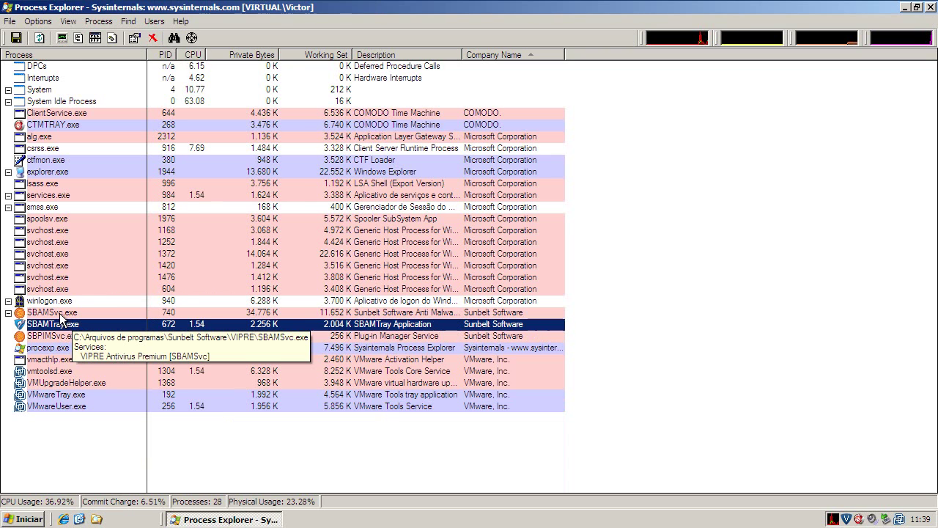
left_click(61, 314)
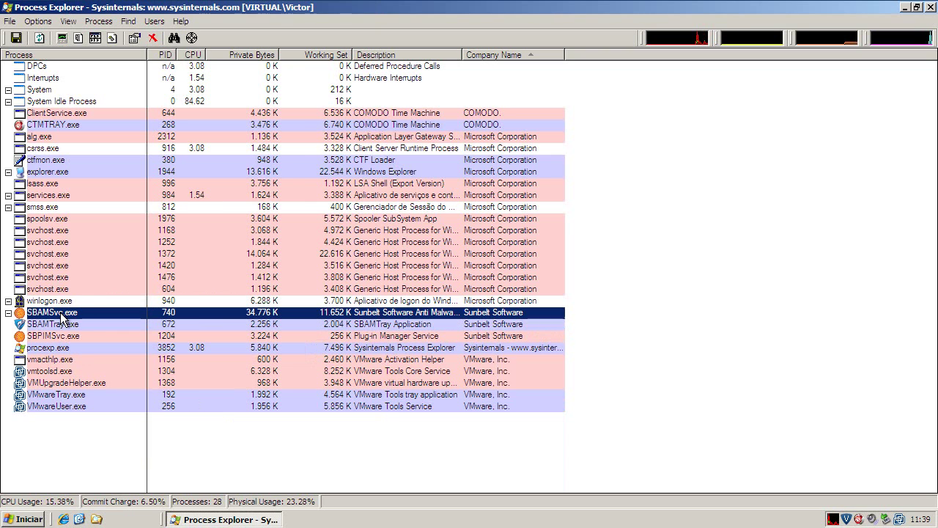
Compare the working set memory of the three Sunbelt Software processes, and minimize Process Explorer.
left_click(346, 336)
left_click(347, 325)
left_click(348, 313)
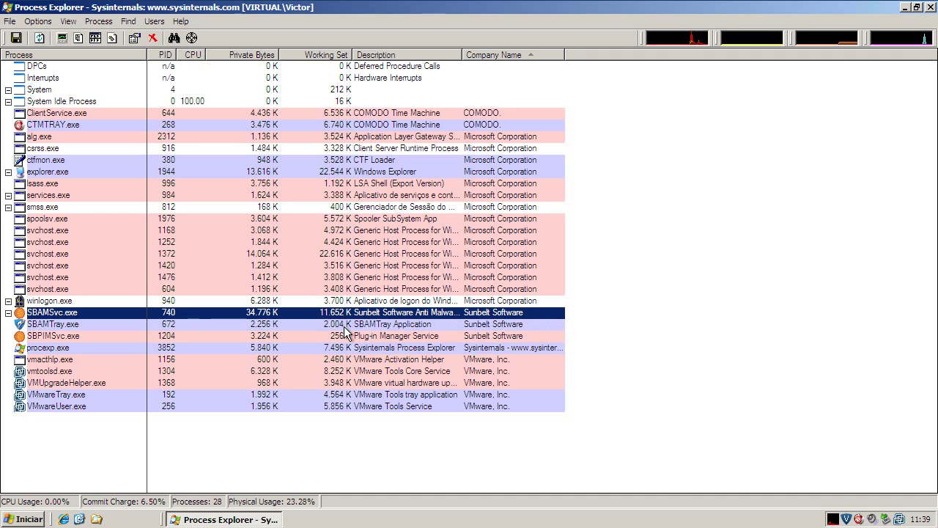
left_click(345, 324)
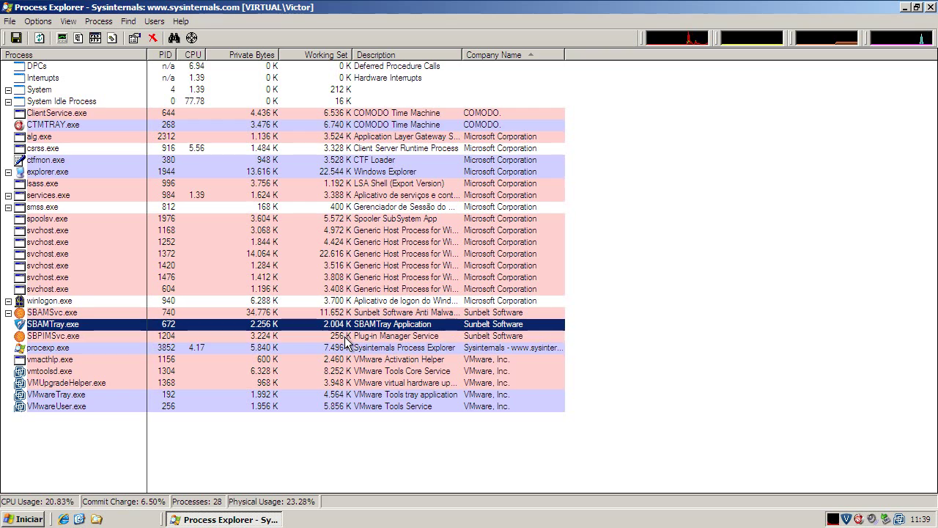
left_click(346, 337)
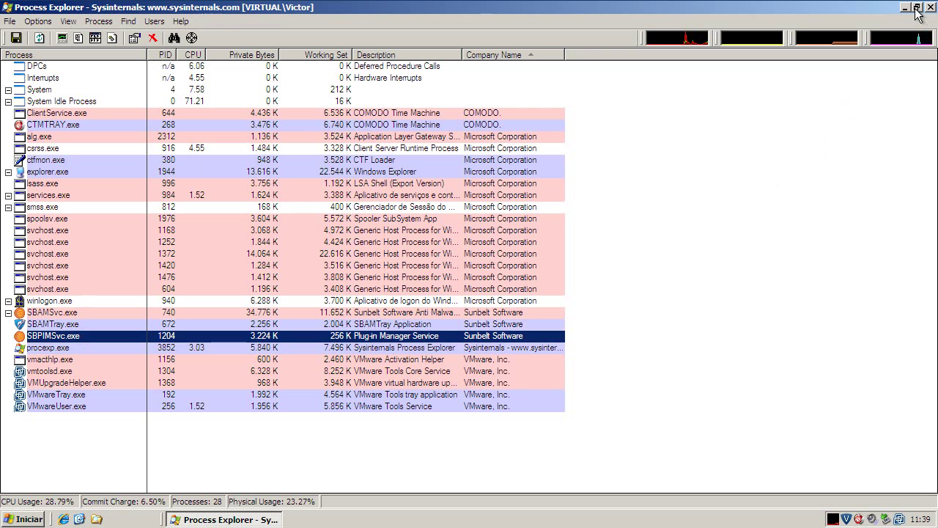
left_click(905, 7)
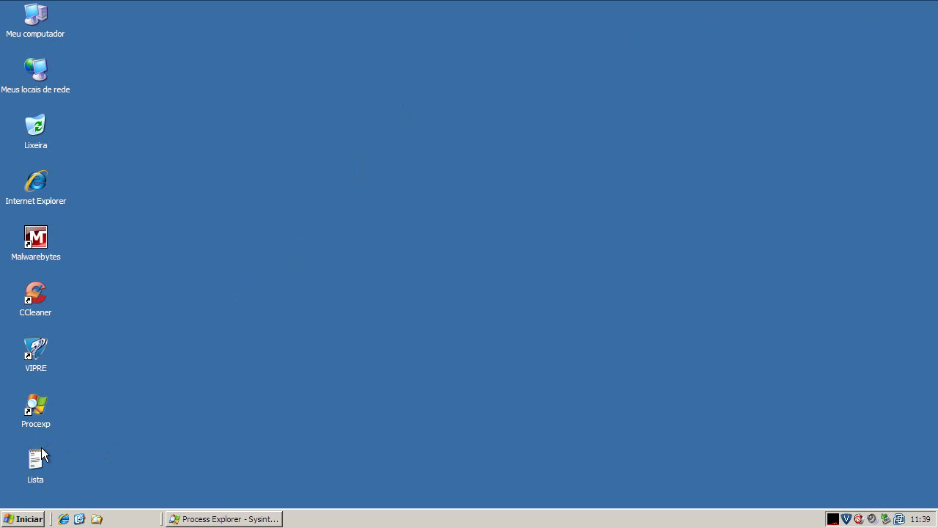
Open the Lista text file from the desktop, copy the address 92.63.106.216/w/exe.exe and minimize the file.
double_click(40, 453)
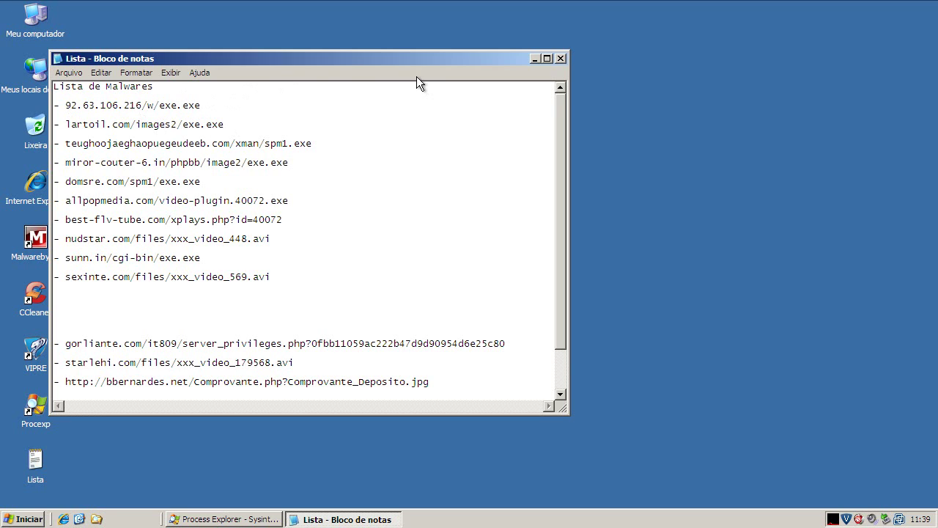
mouse_move(64, 100)
left_mouse_down()
mouse_move(198, 105)
mouse_move(65, 108)
left_mouse_up()
right_click(65, 107)
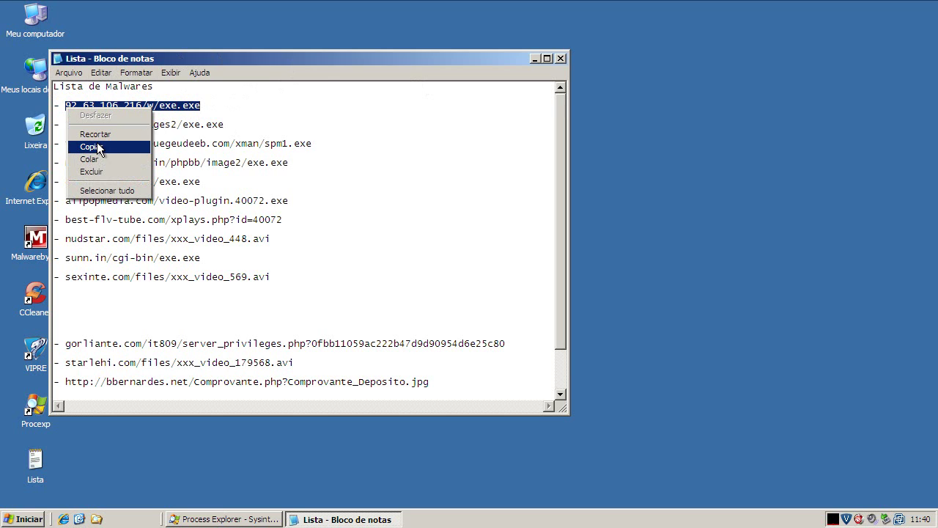
left_click(81, 145)
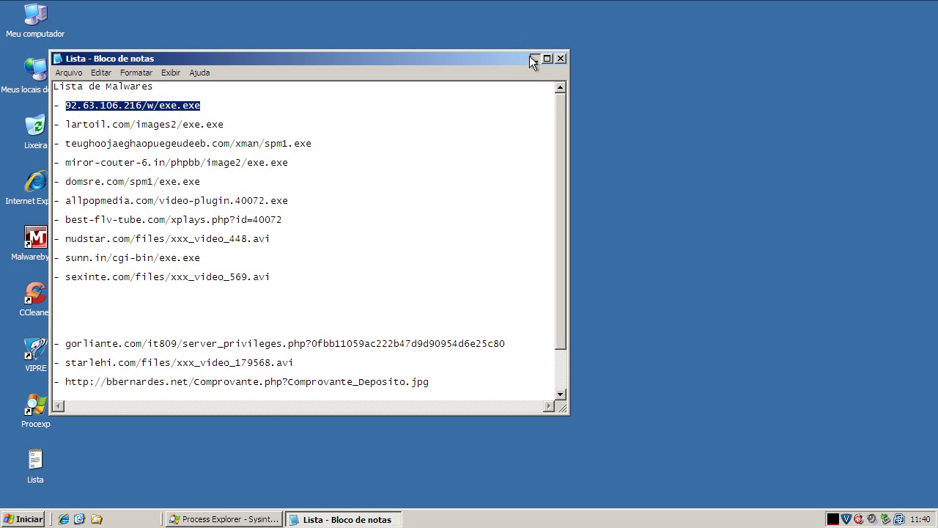
left_click(533, 59)
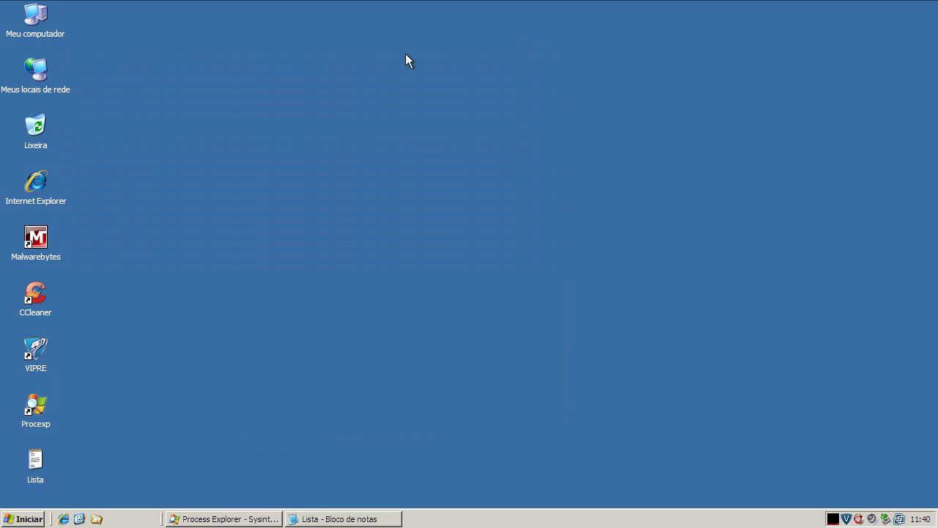
Load 92.63.106.216/w/exe.exe in Internet Explorer, run the exe.exe download and dismiss the antivirus notification.
left_click(38, 186)
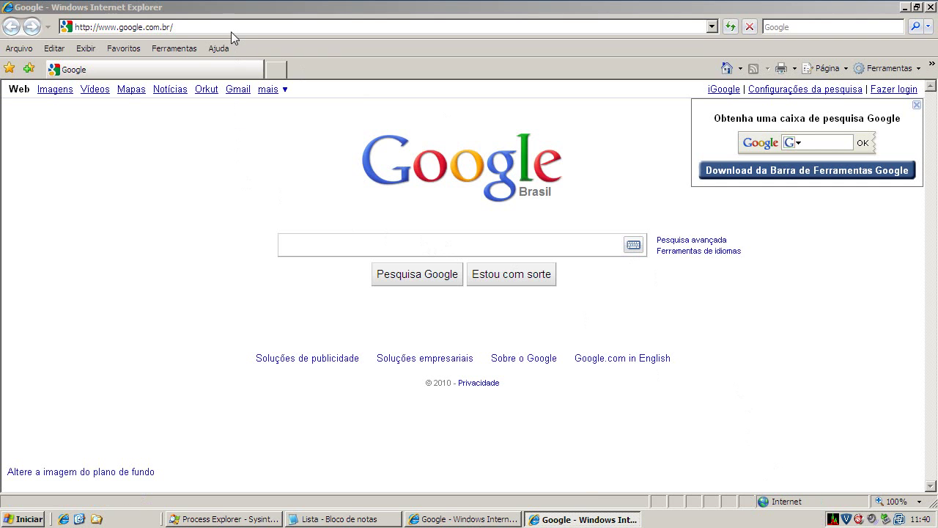
left_click(214, 26)
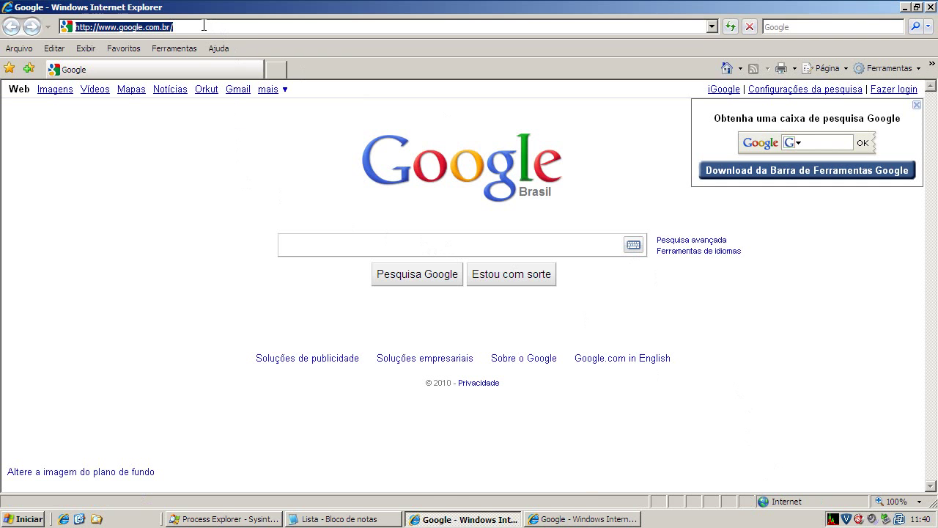
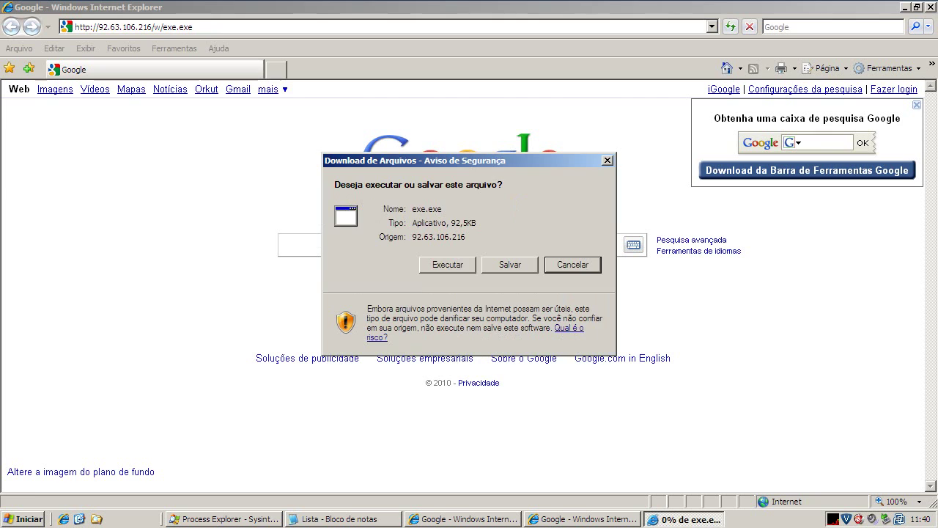
left_click(445, 263)
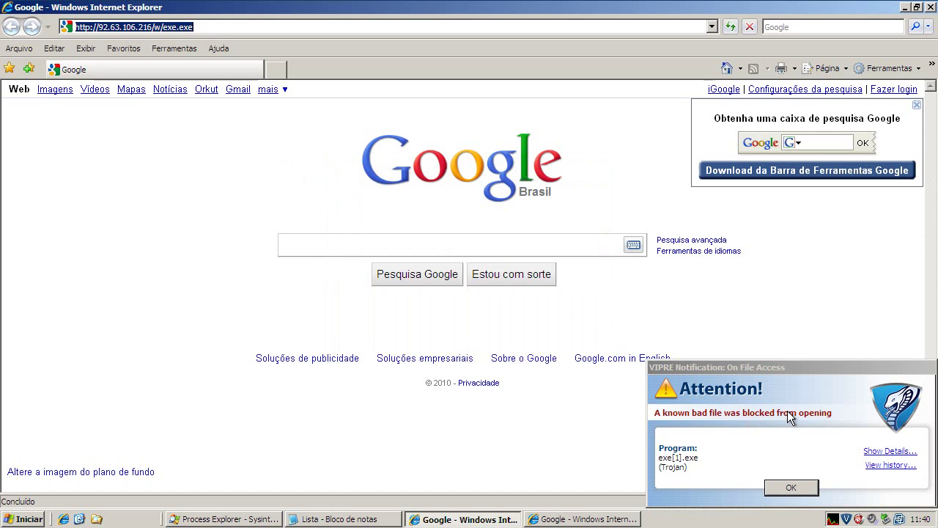
left_click(793, 487)
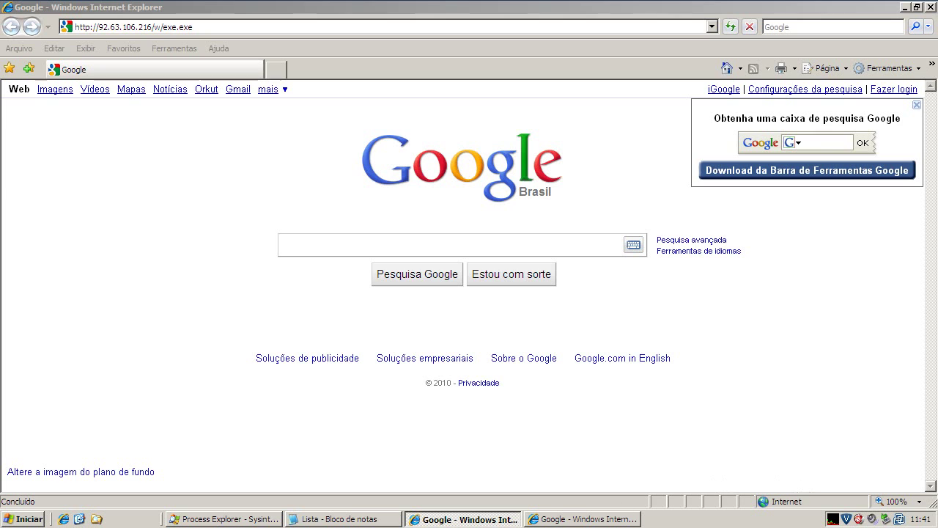
Copy lartoil.com/images2/exe.exe from the malware list and load it in Internet Explorer, closing the spare Google window.
left_click(359, 519)
left_click_drag(66, 125, 257, 126)
right_click(167, 126)
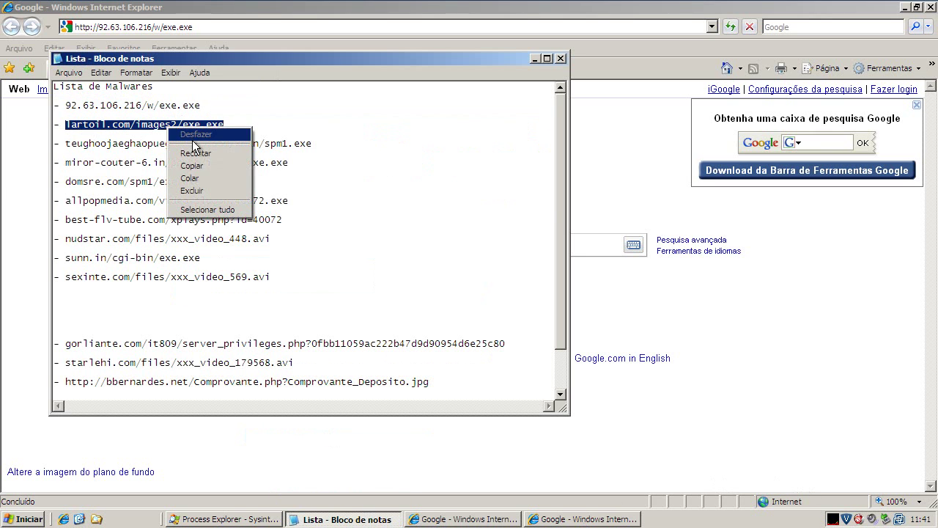
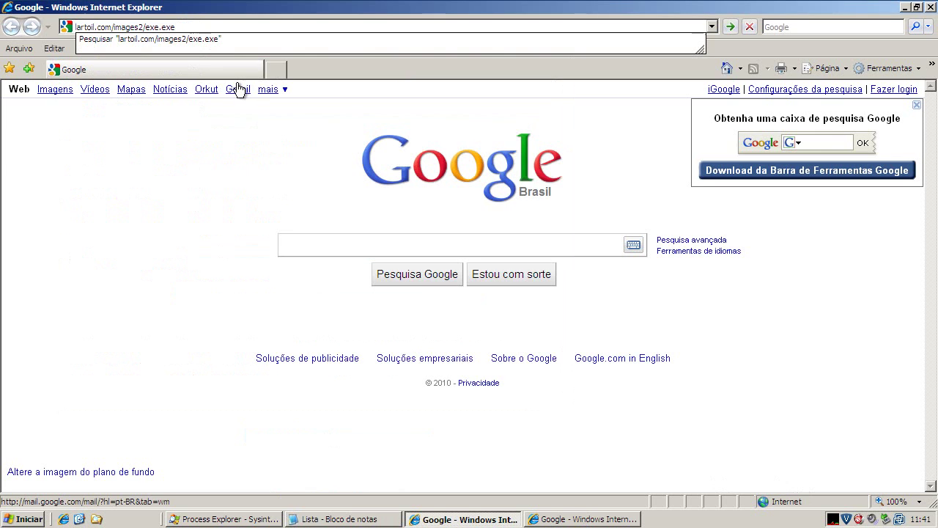
key("Return")
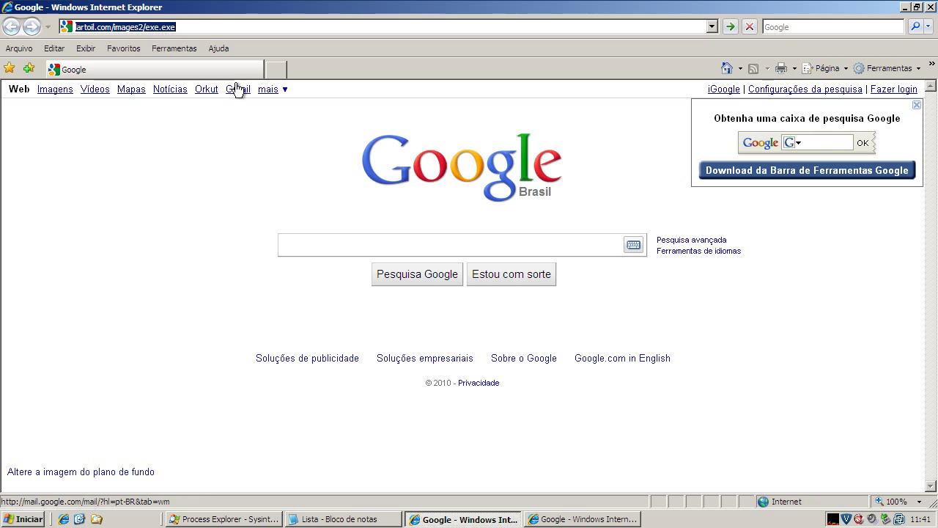
left_click(350, 519)
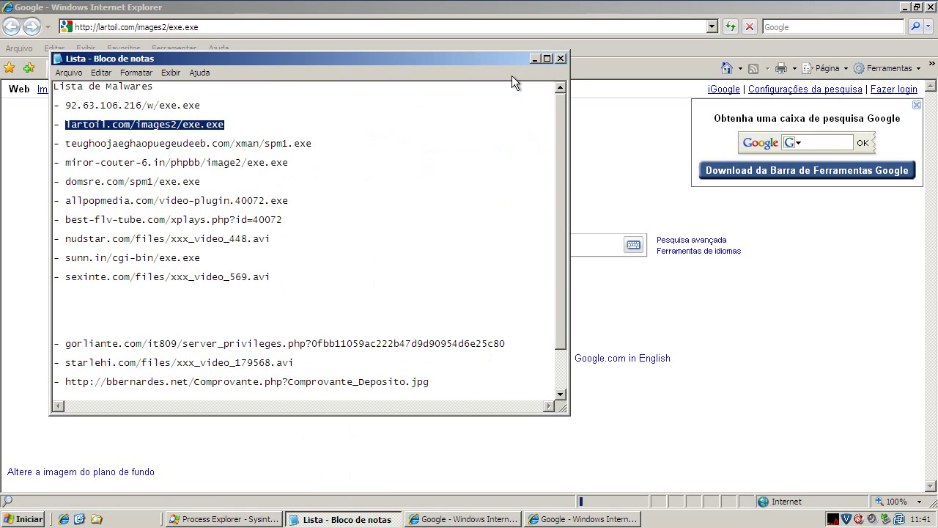
left_click(532, 59)
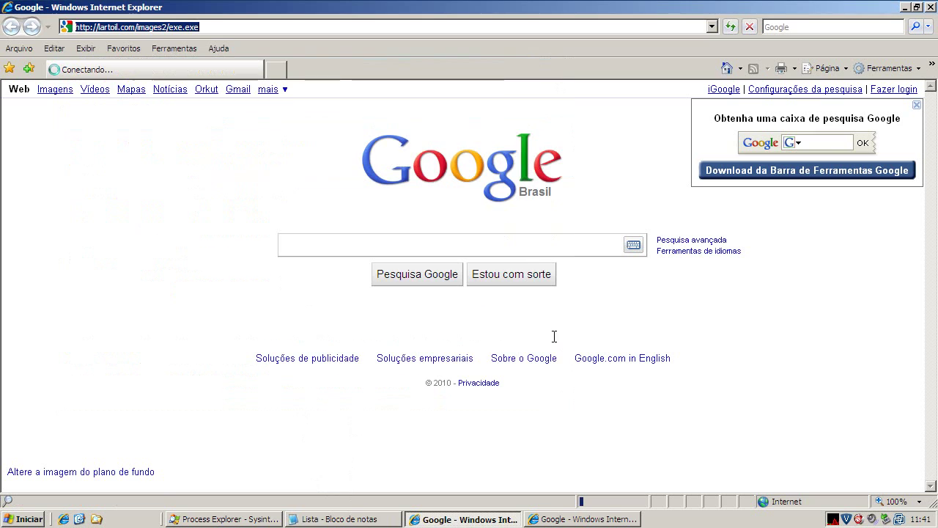
left_click(586, 519)
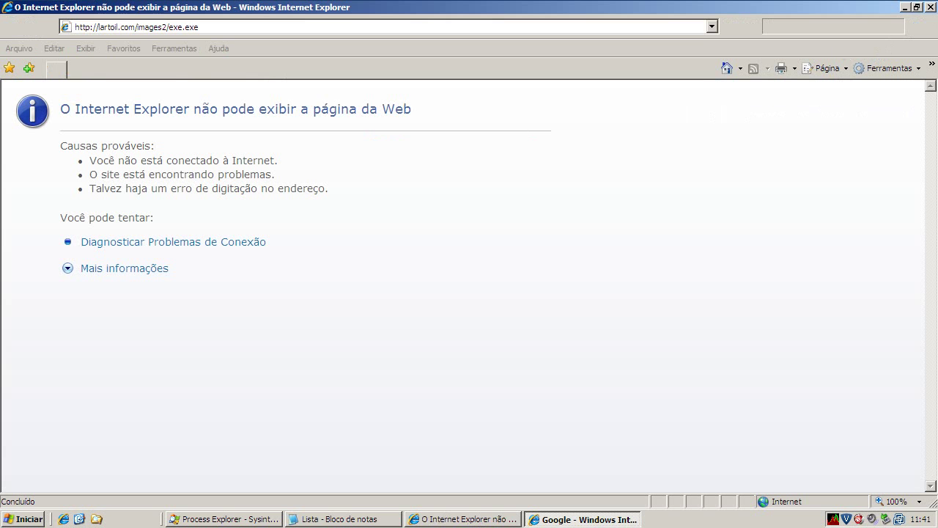
Copy teughoojaeghaopuegeudeeb.com/xman/spm1.exe from the malware list, load it in Internet Explorer and run the spm1.exe download.
left_click(348, 518)
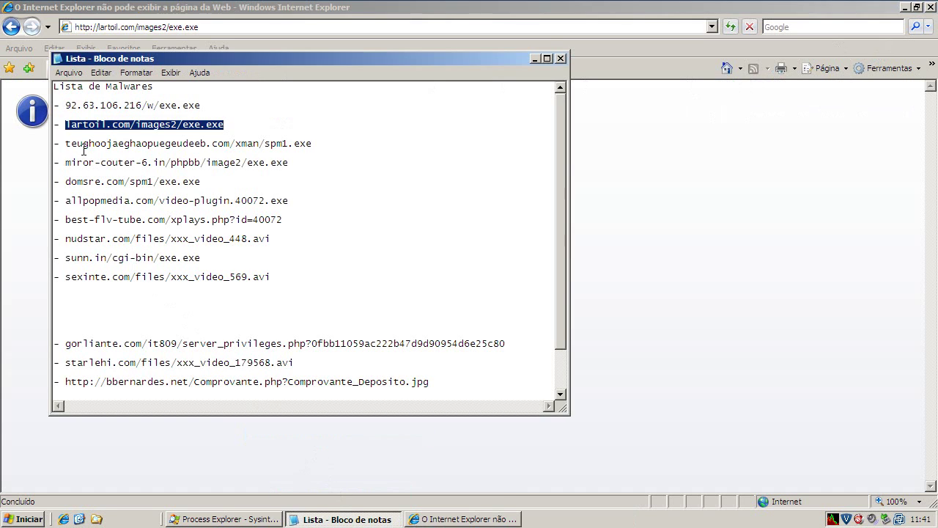
left_click_drag(65, 144, 349, 146)
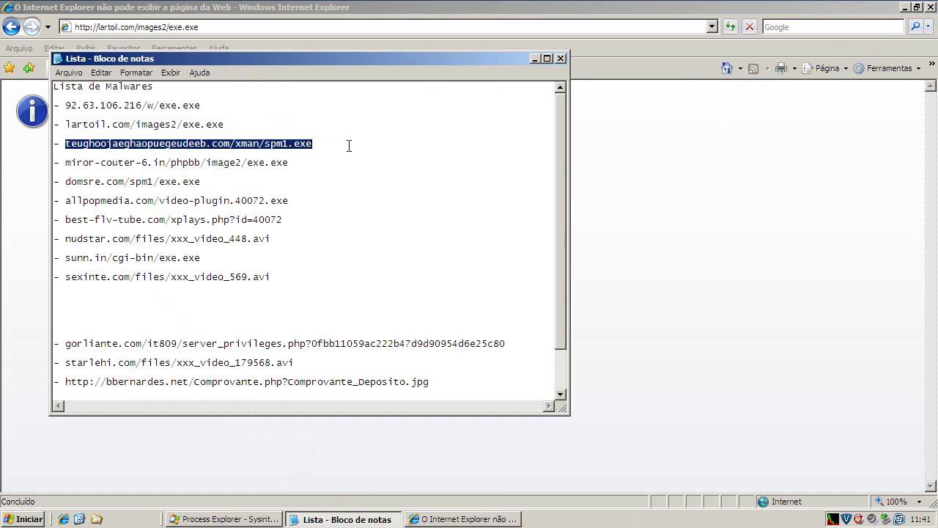
right_click(281, 146)
left_click(312, 187)
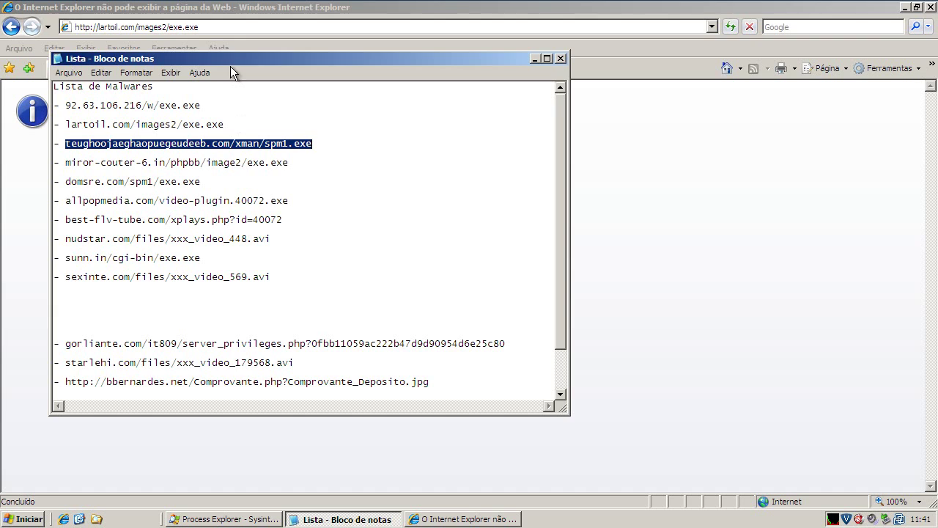
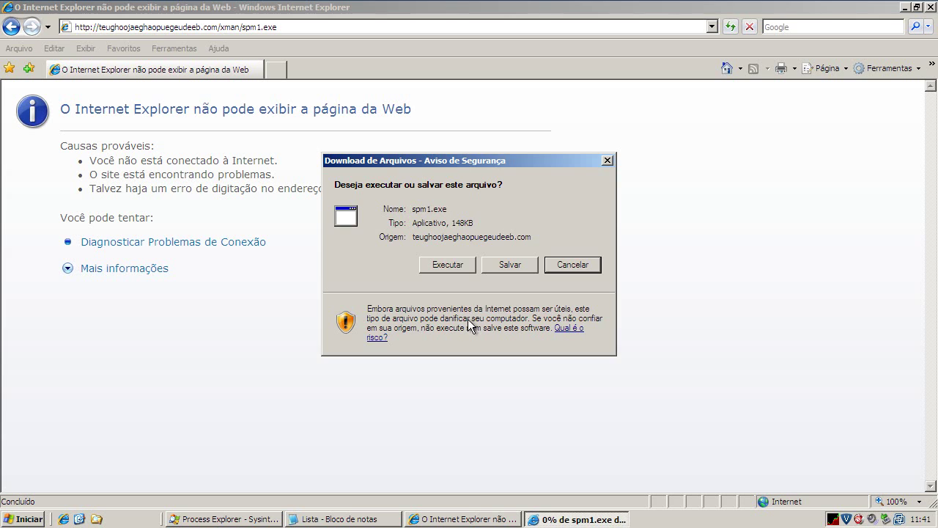
left_click(458, 269)
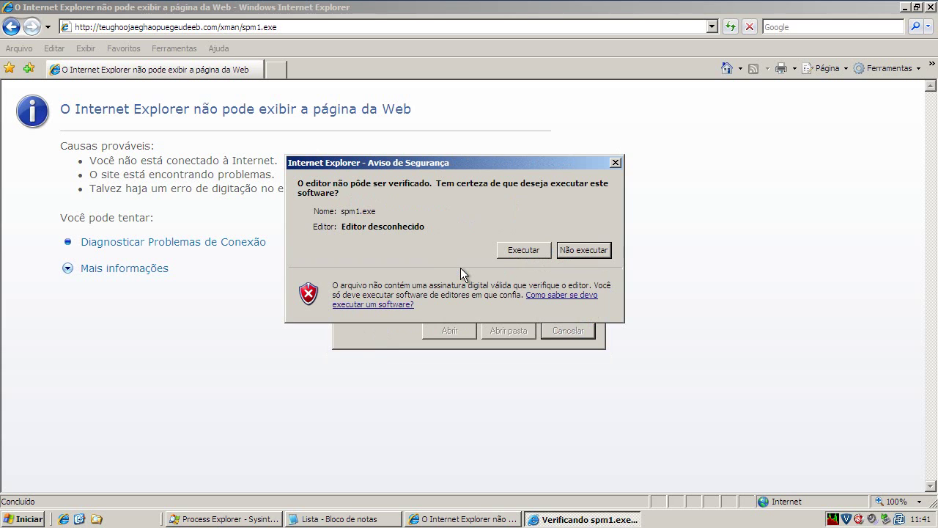
left_click(525, 250)
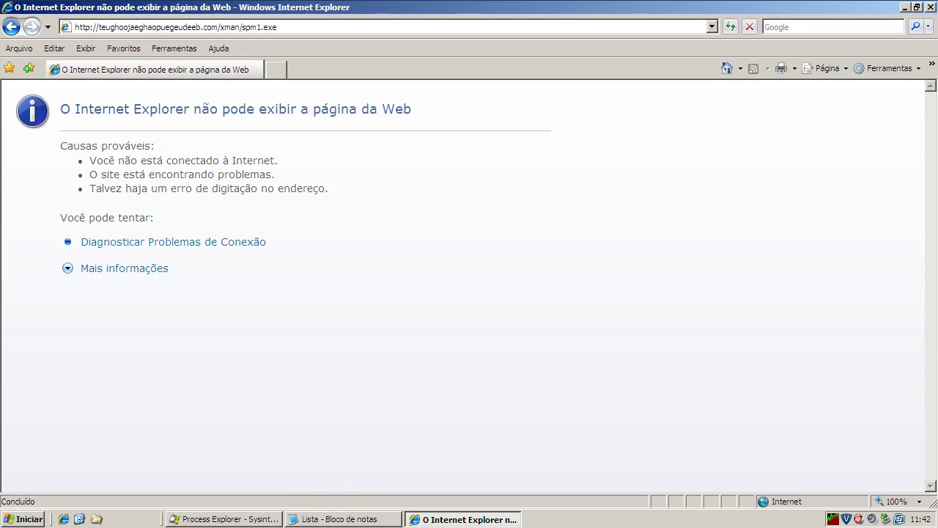
Return the browser to its Google home page, then copy miror-couter-6.in/phpbb/image2/exe.exe from the malware list and load it.
left_click(725, 68)
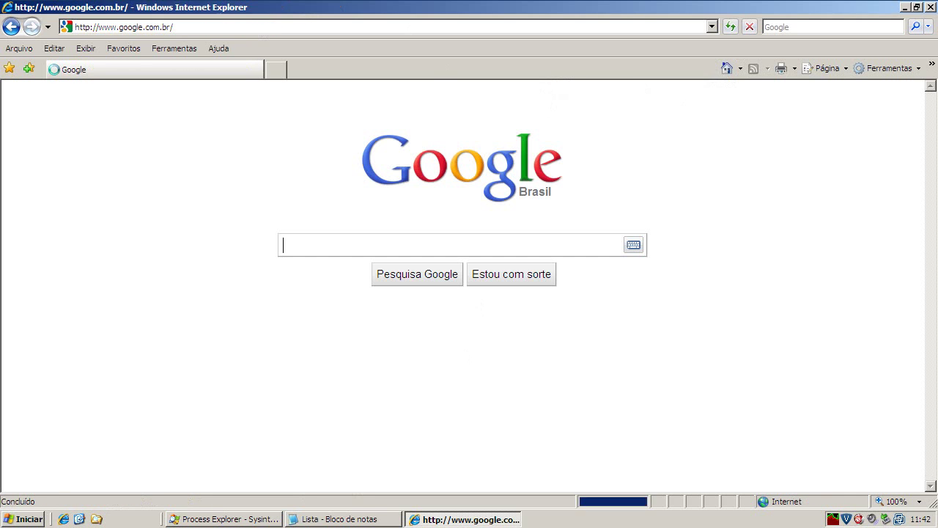
left_click(360, 518)
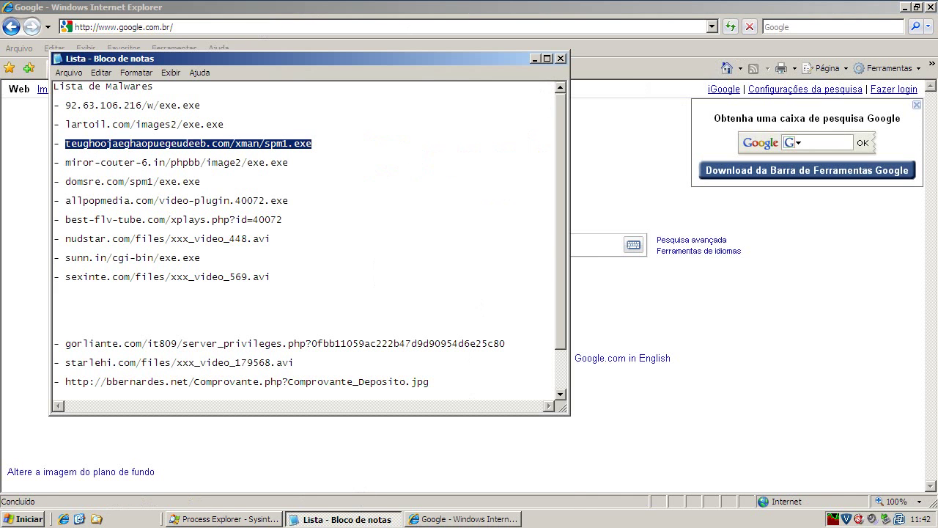
left_click_drag(65, 162, 294, 162)
right_click(270, 159)
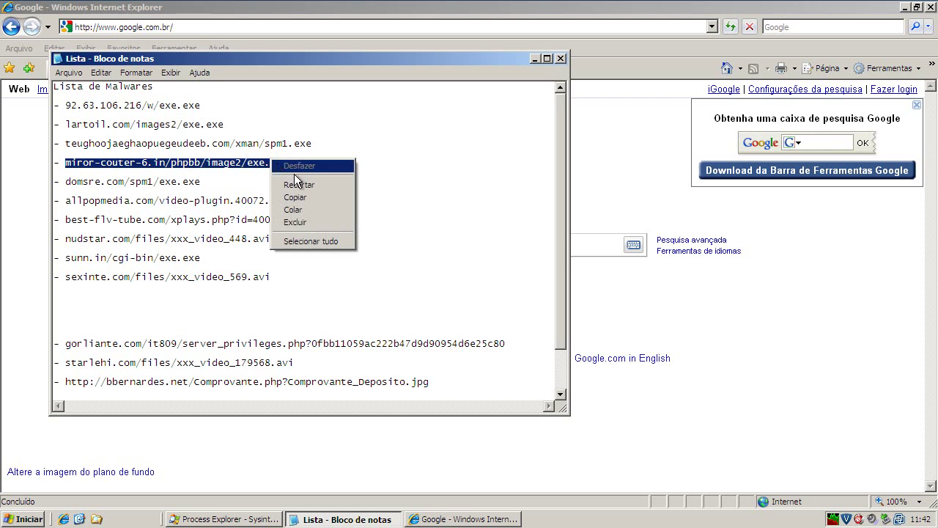
left_click(297, 199)
left_click(148, 30)
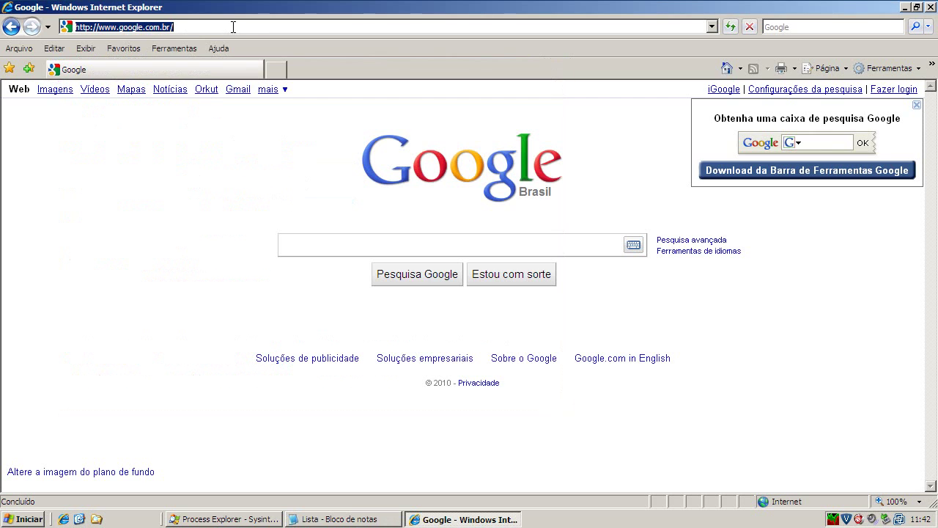
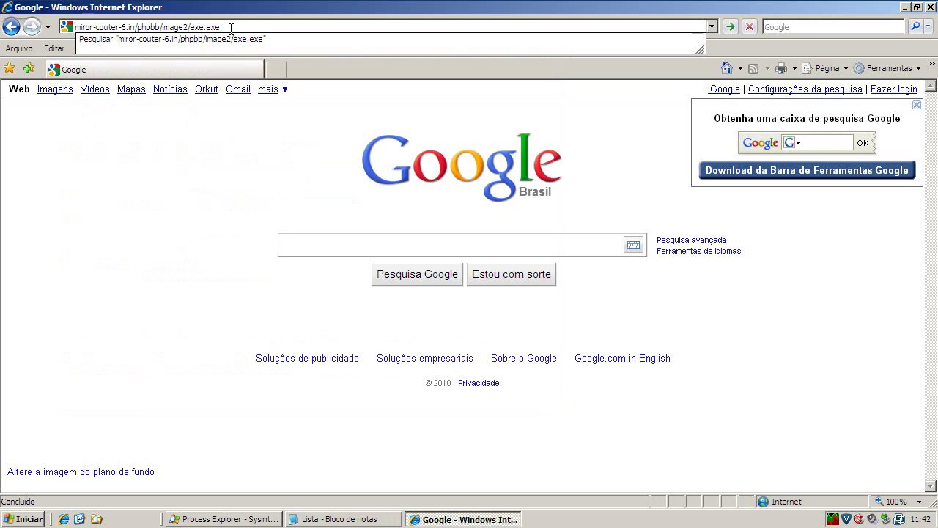
key("Return")
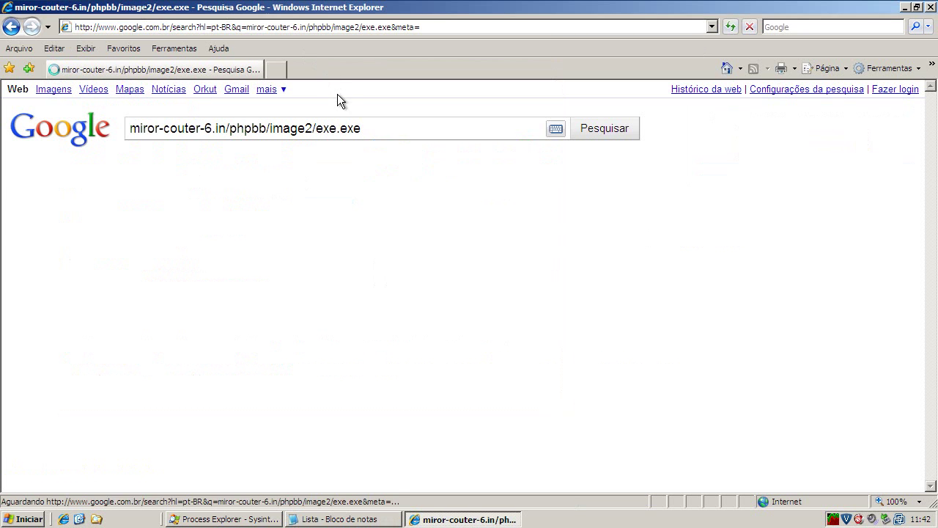
Copy domsre.com/spm1/exe.exe from the malware list and load it in Internet Explorer.
left_click(359, 519)
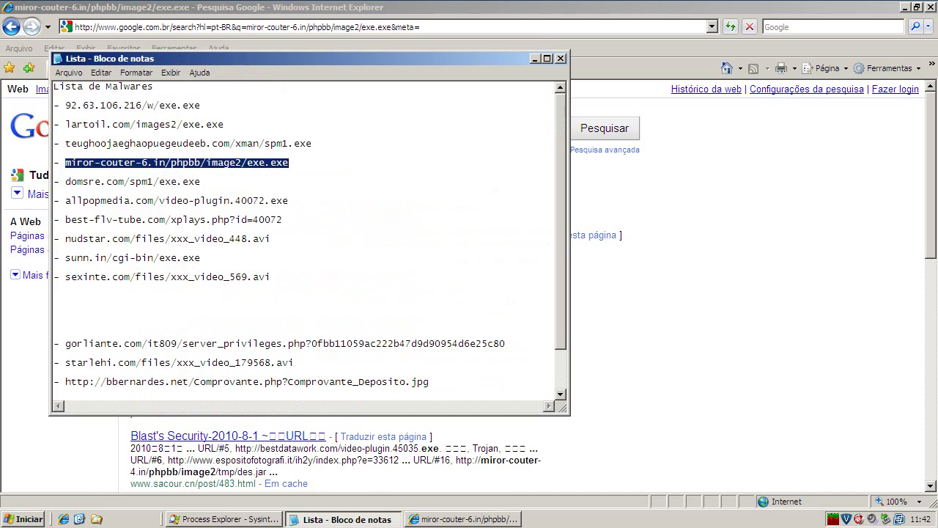
left_click_drag(65, 181, 199, 185)
right_click(199, 185)
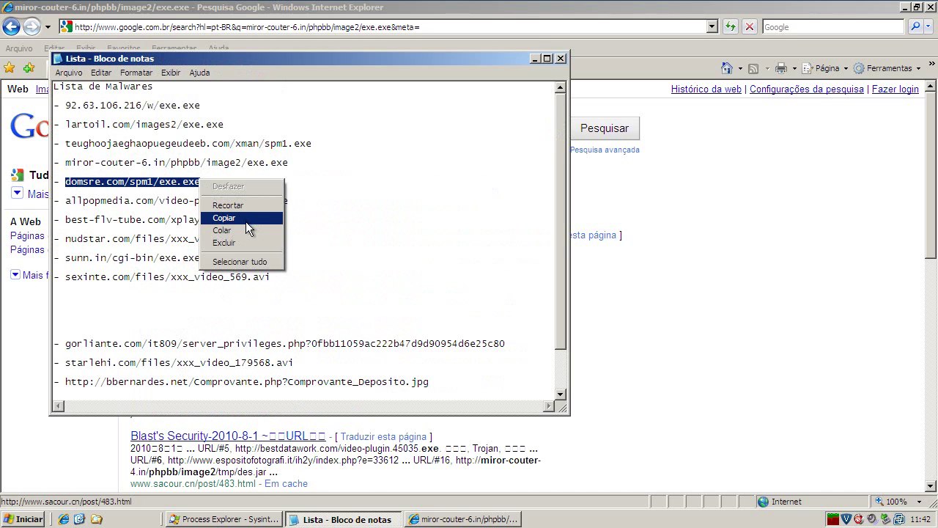
left_click(248, 216)
left_click(153, 29)
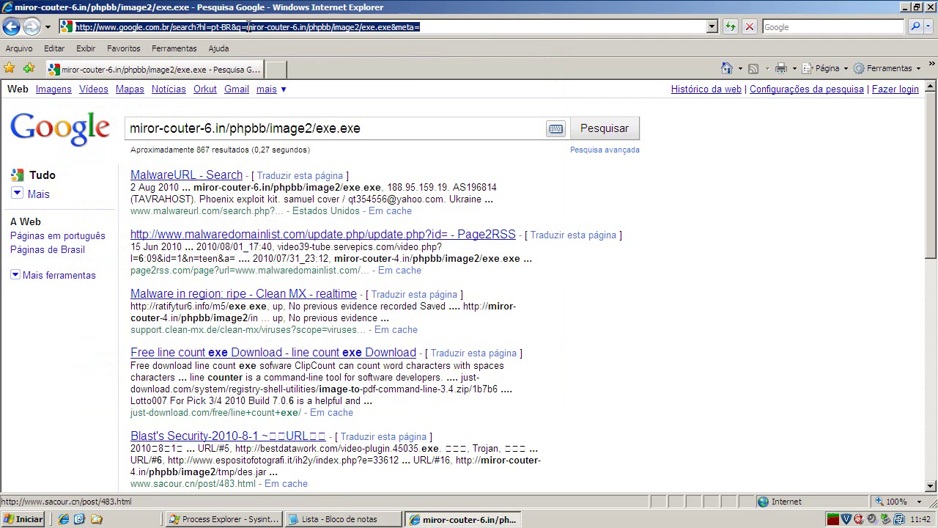
key("ctrl+v")
left_click(242, 27)
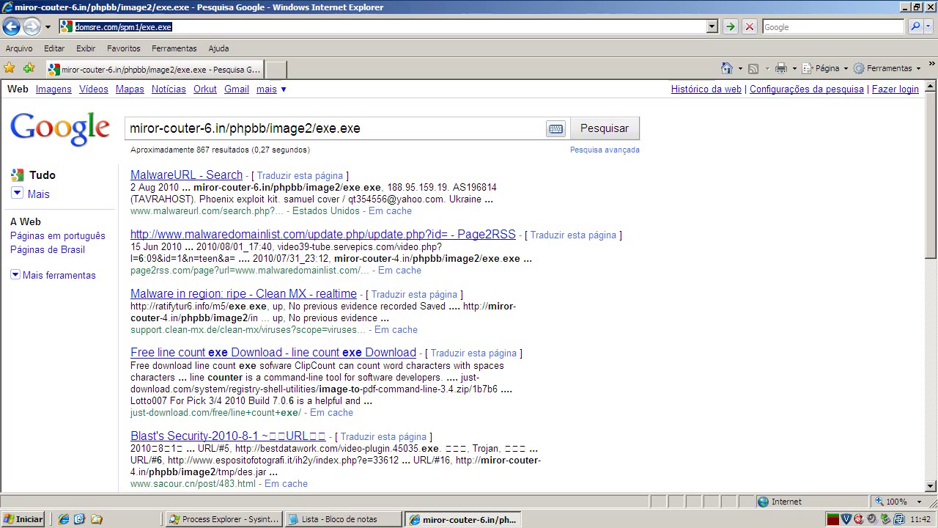
key("Return")
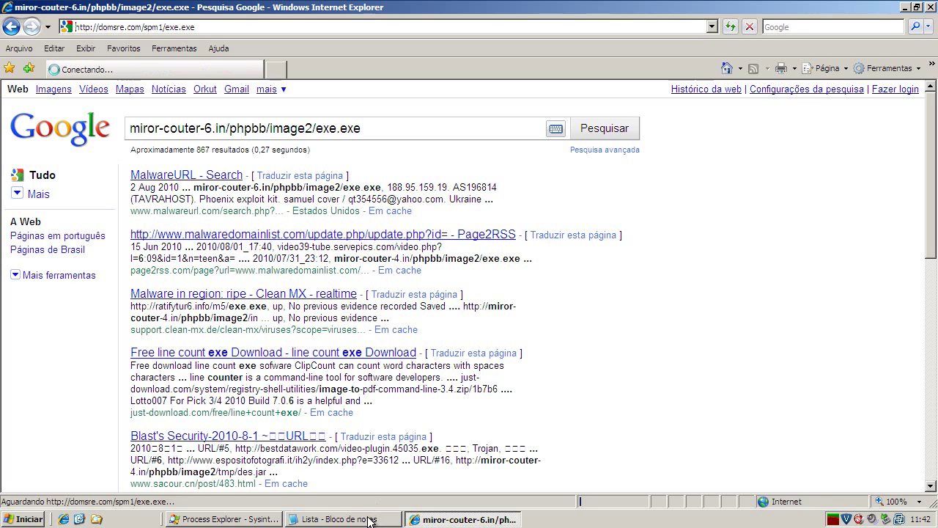
Copy allpopmedia.com/video-plugin.40072.exe from the malware list and minimize the list.
left_click(369, 521)
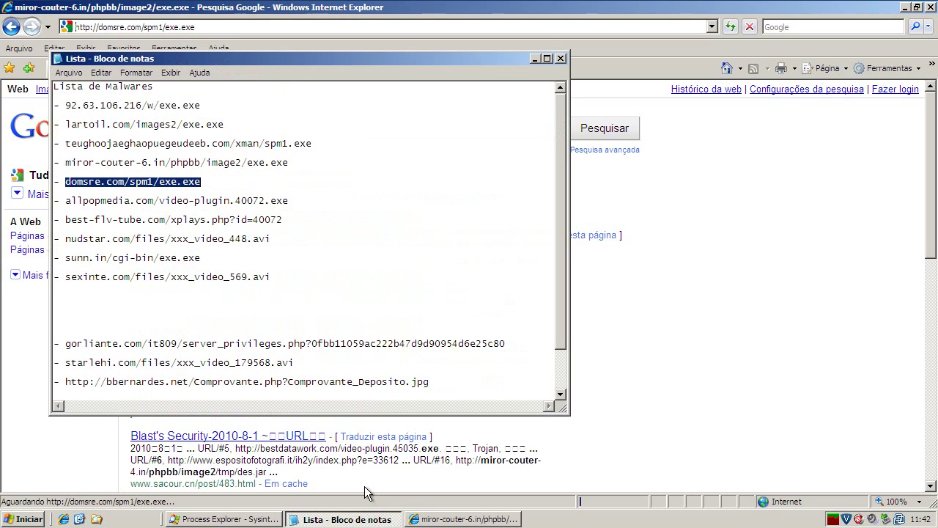
left_click_drag(64, 200, 294, 201)
right_click(281, 200)
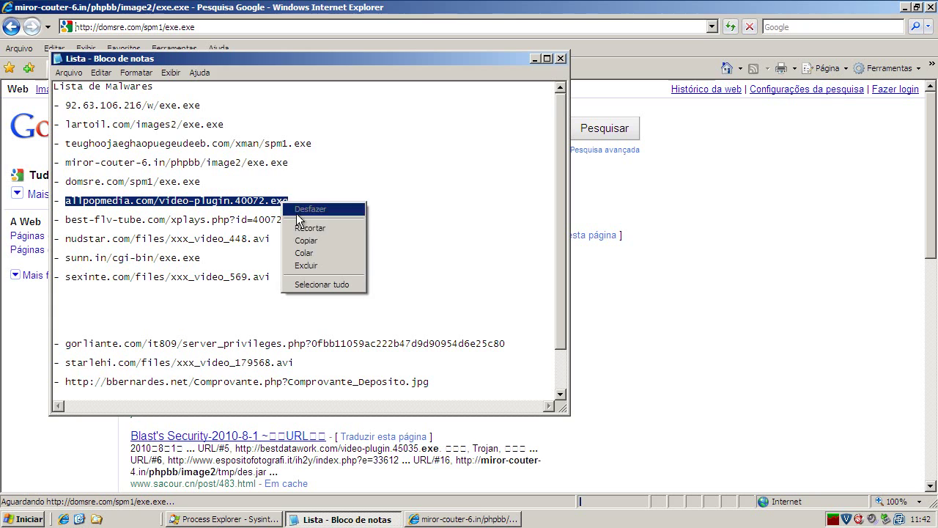
left_click(315, 244)
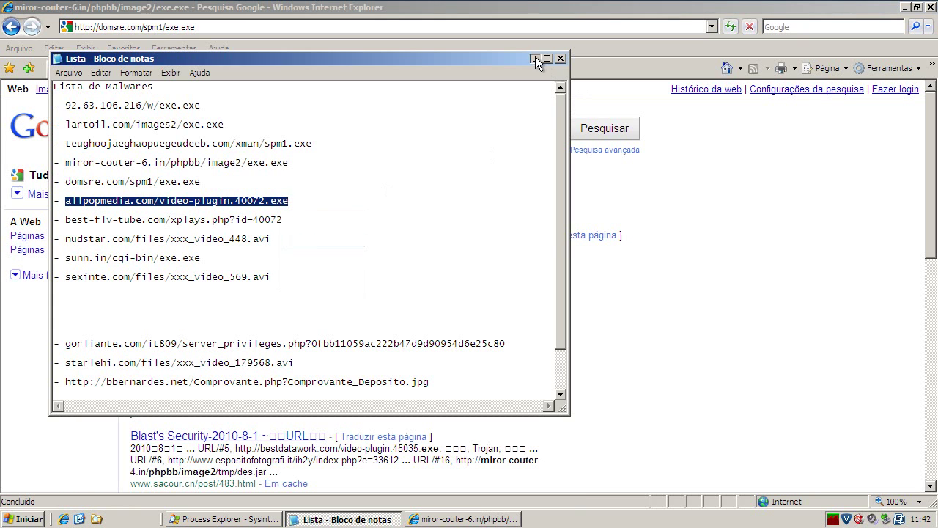
left_click(535, 57)
Run the exe.exe download from domsre.com despite the unknown publisher, and load the copied allpopmedia.com/video-plugin.40072.exe address.
left_click(446, 265)
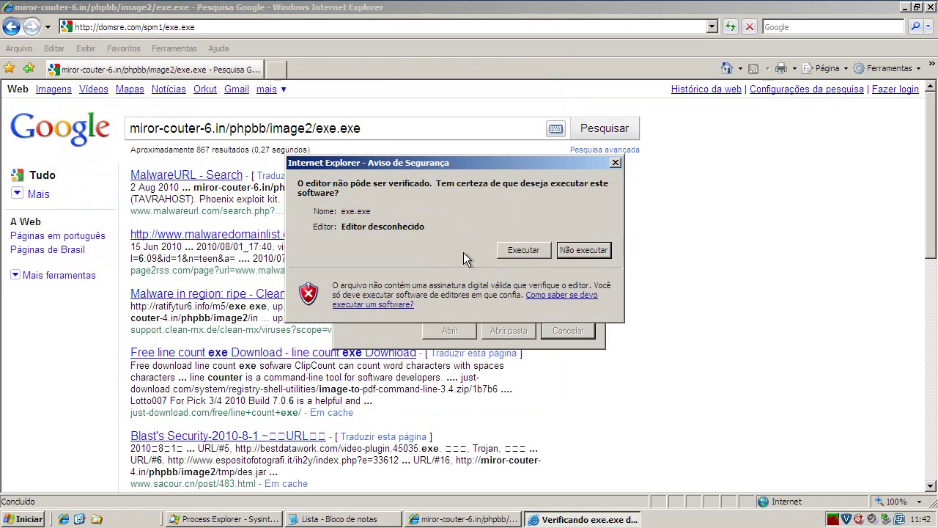
left_click(520, 250)
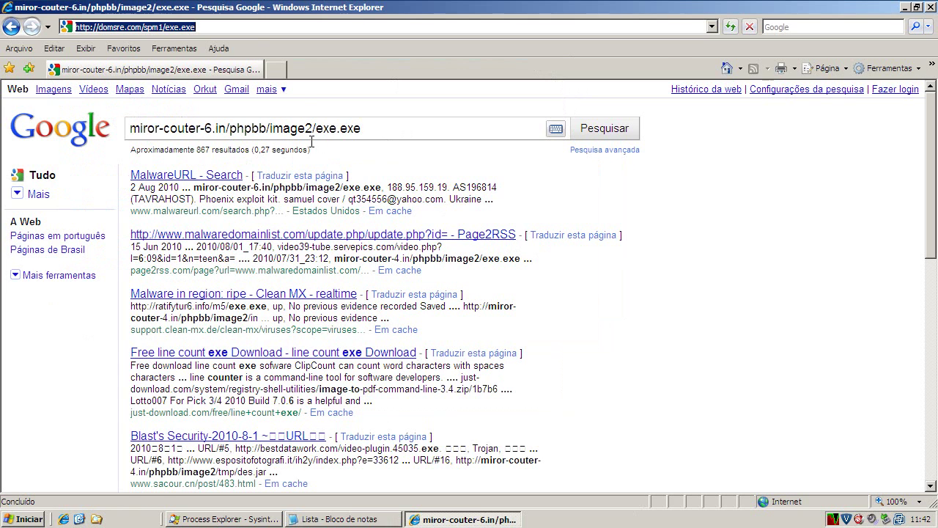
right_click(231, 28)
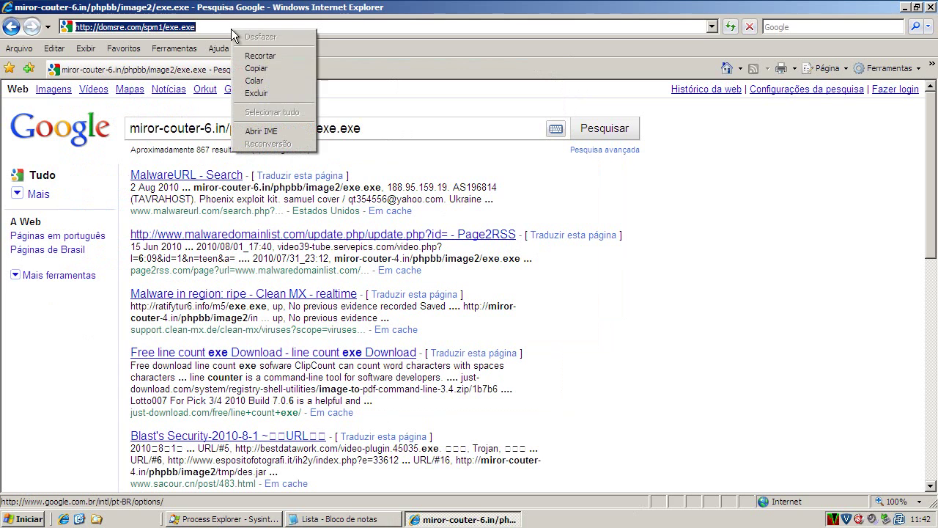
left_click(263, 80)
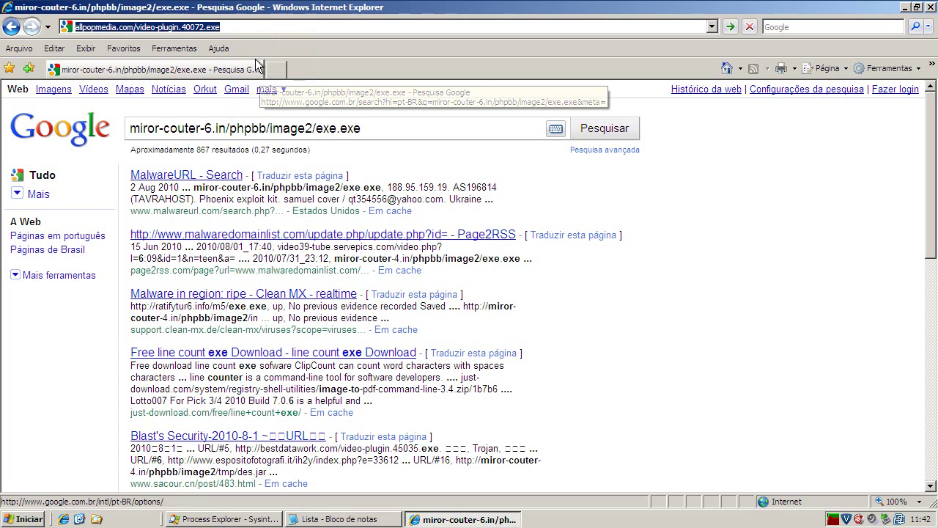
key("Return")
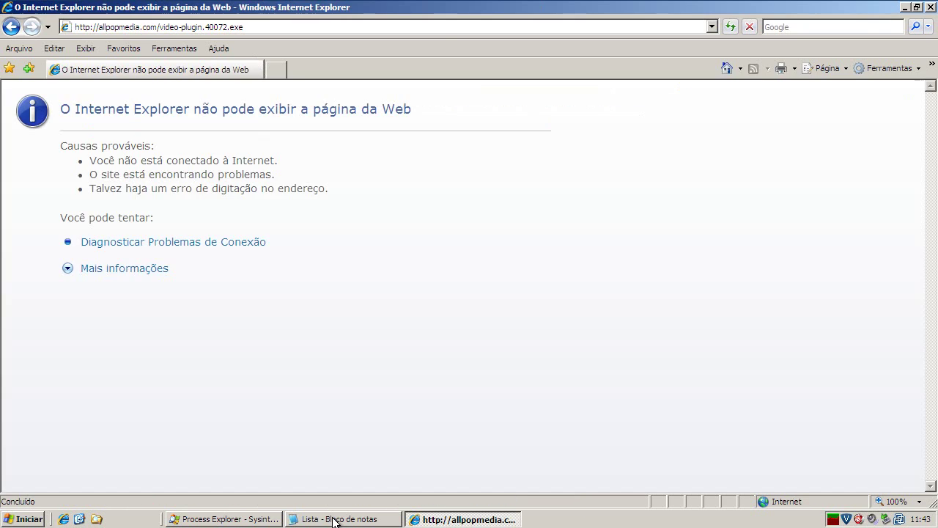
Copy best-flv-tube.com/xplays.php?id=40072 from the malware list and load it in Internet Explorer, keeping the list minimized.
left_click(334, 519)
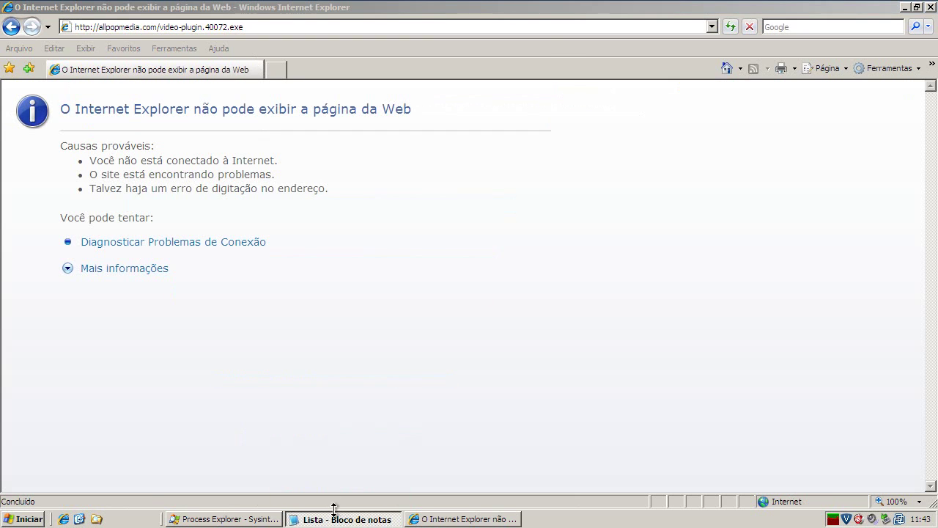
left_click_drag(65, 220, 313, 219)
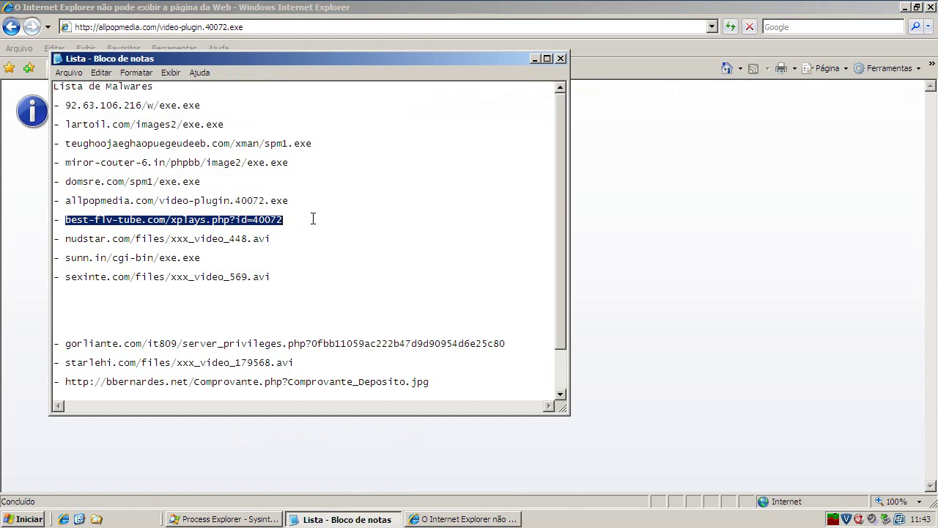
right_click(271, 217)
left_click(298, 254)
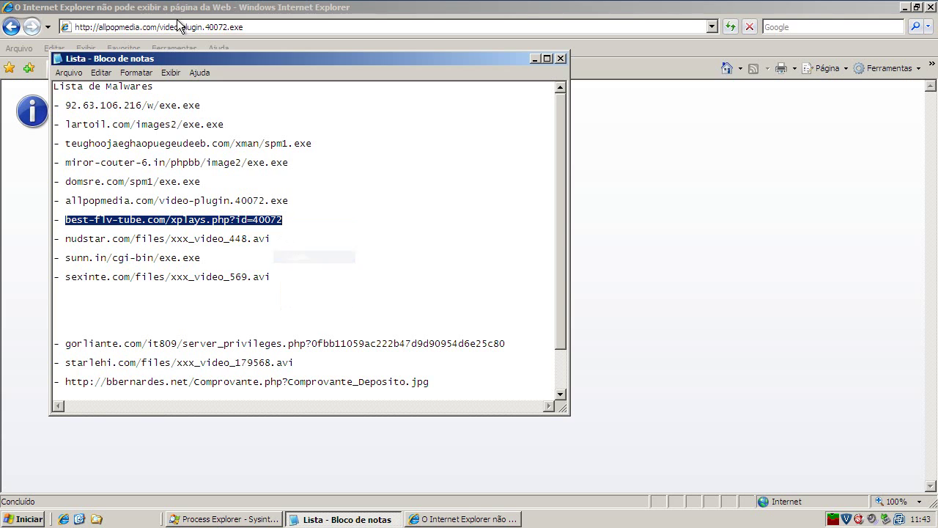
left_click(181, 27)
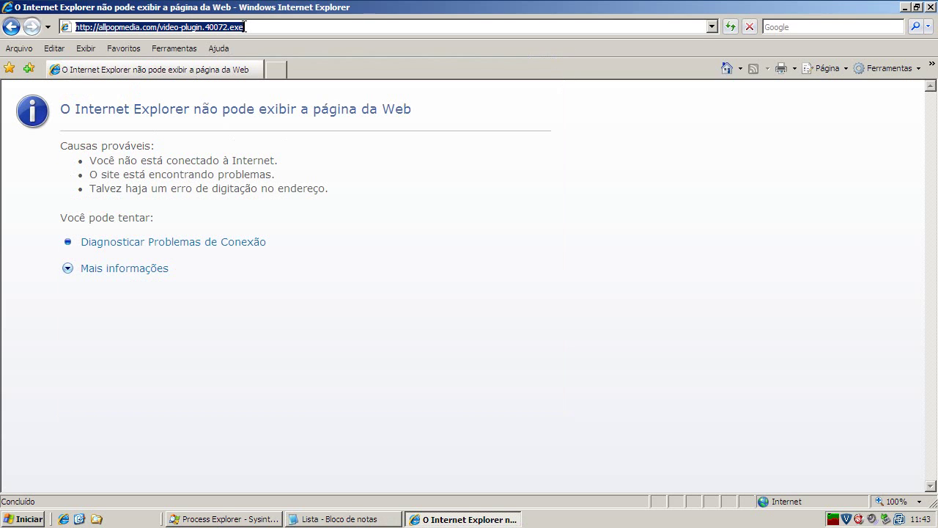
key("ctrl+v")
left_click(239, 26)
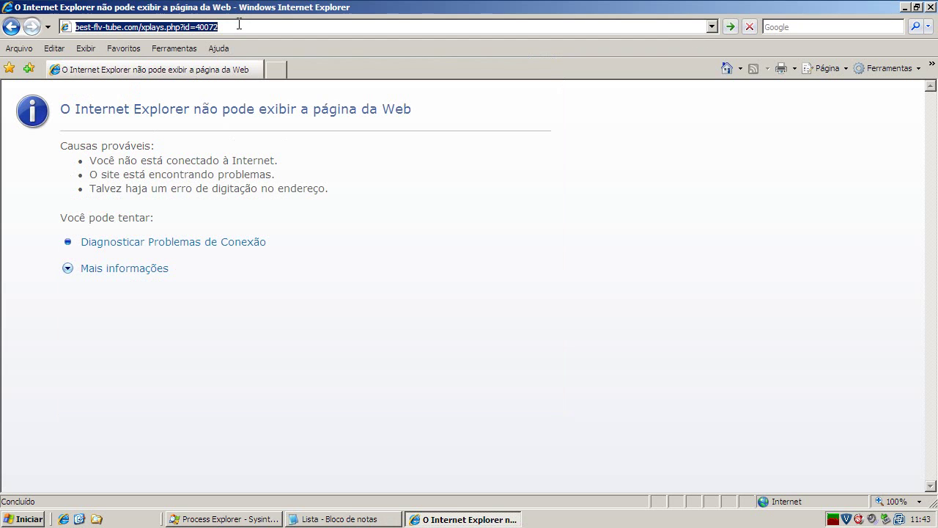
left_click(377, 518)
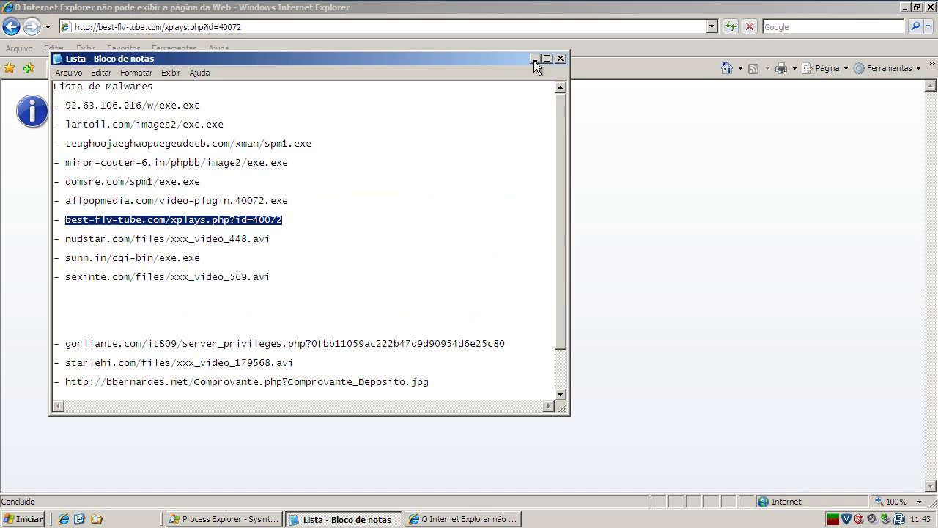
left_click(534, 58)
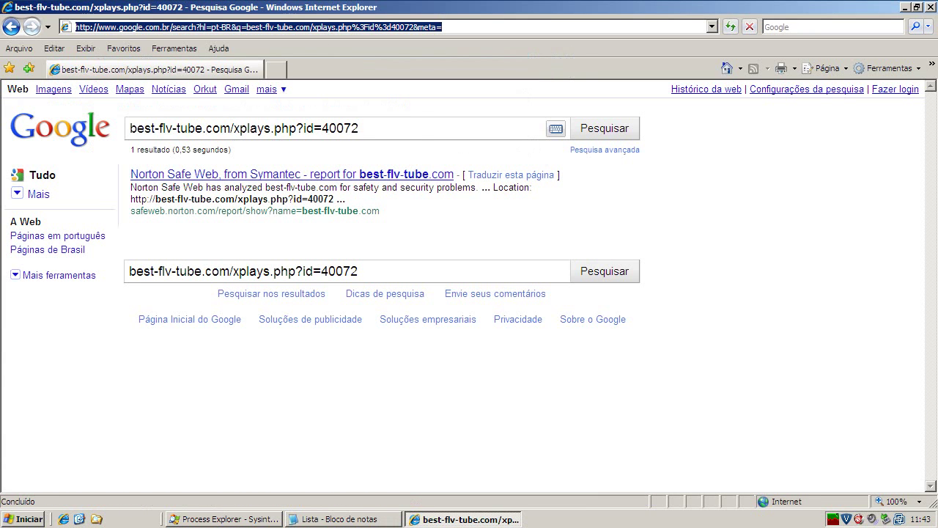
Copy the nudstar.com/files/xxx_video_448.avi link from the malware list.
left_click(355, 519)
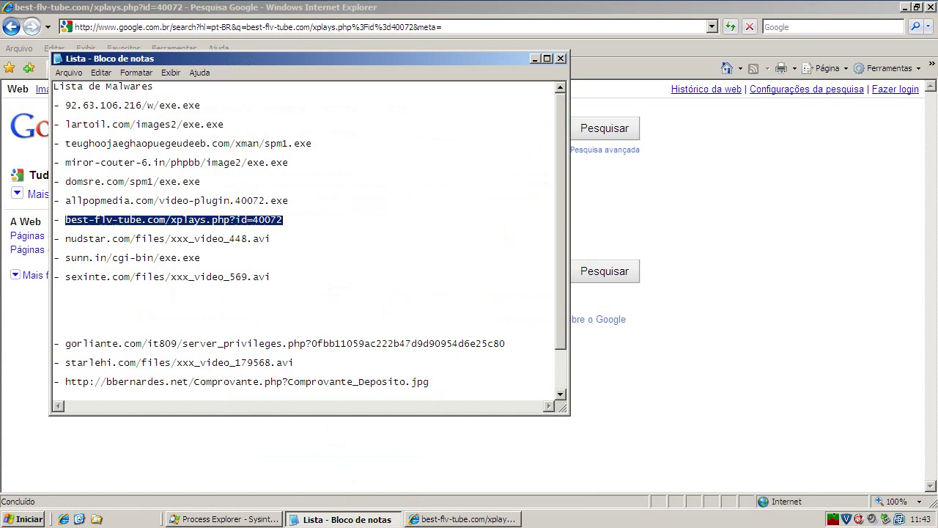
left_click_drag(64, 238, 53, 233)
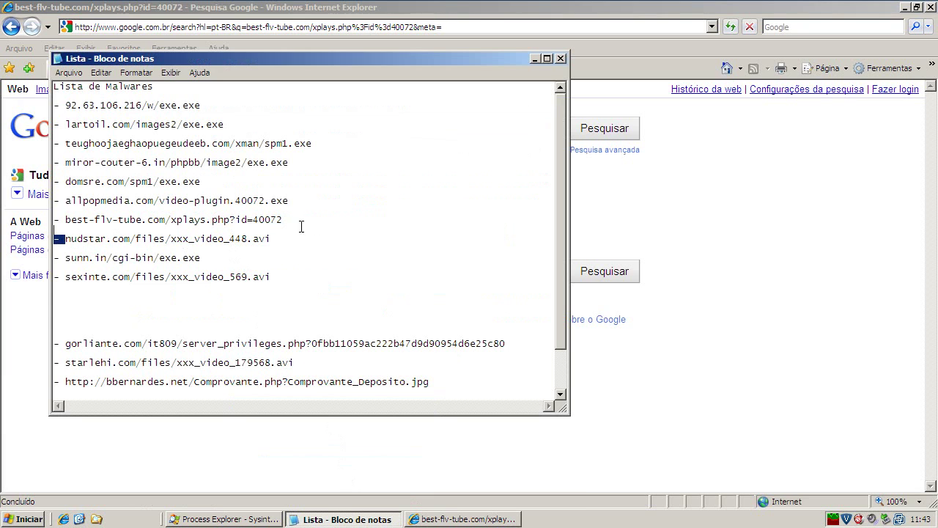
left_click_drag(338, 233, 334, 240)
right_click(248, 236)
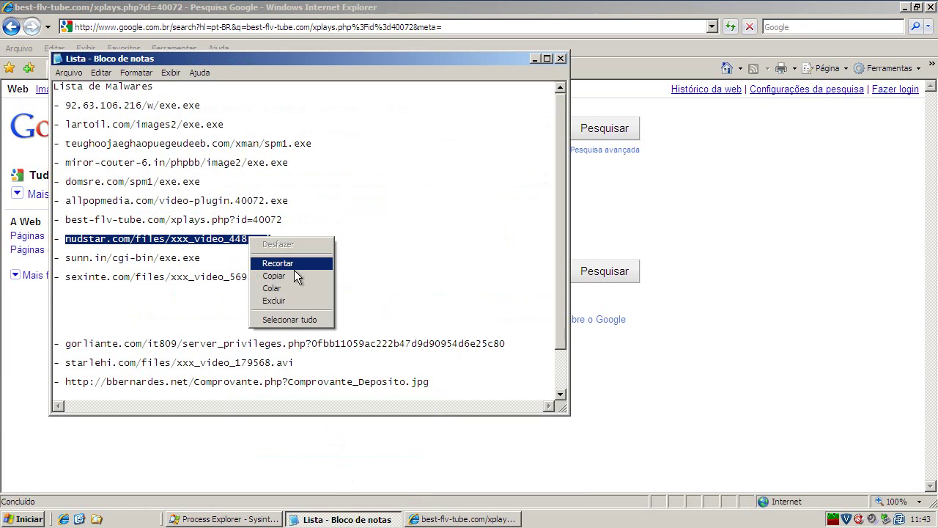
left_click(268, 274)
Replace the current browser address with the copied nudstar.com/files/xxx_video_448.avi link and load it.
left_click(248, 37)
left_click(326, 27)
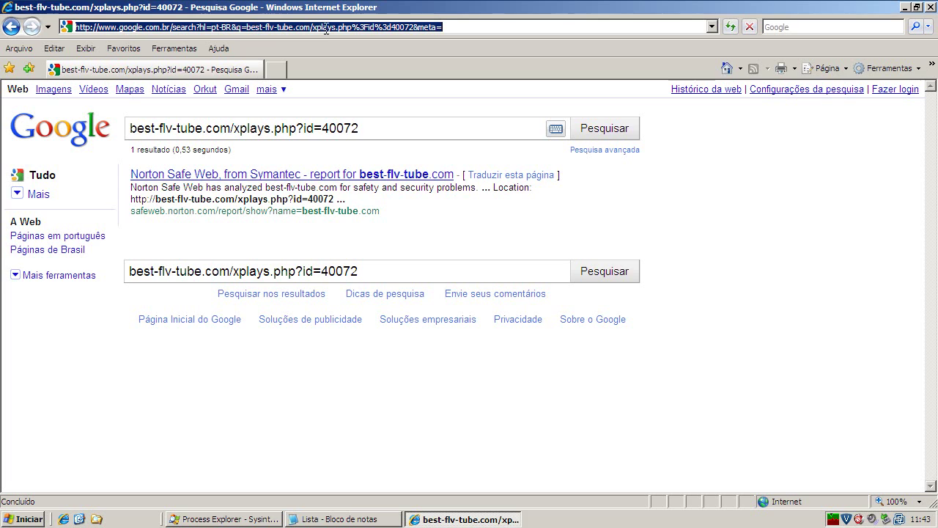
right_click(325, 27)
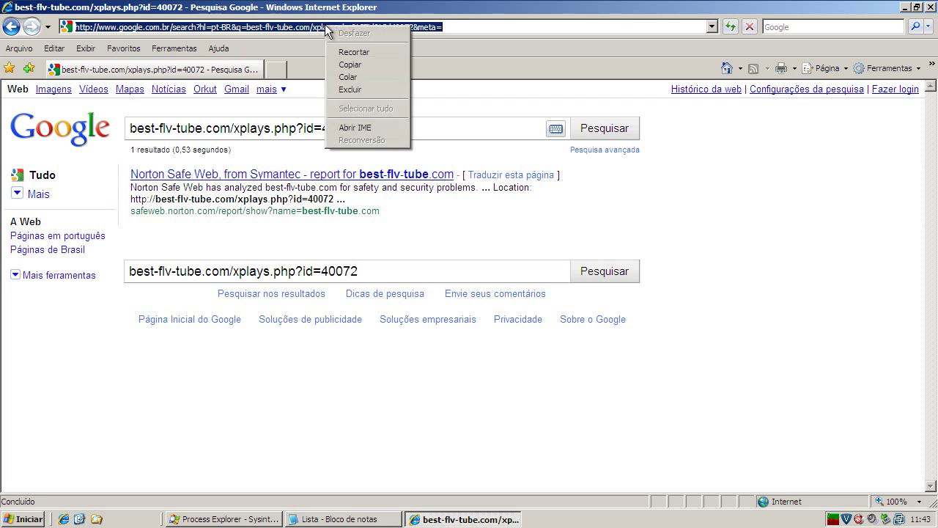
left_click(348, 77)
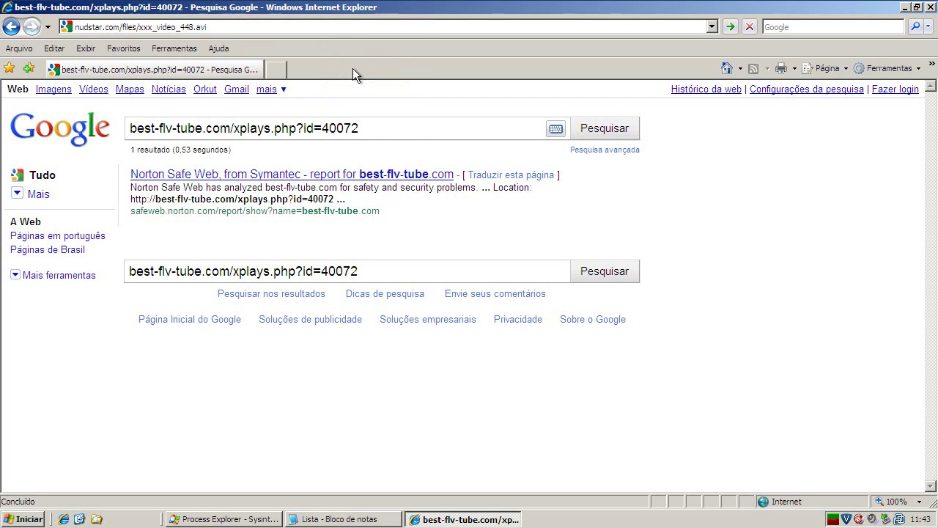
key("ctrl+a")
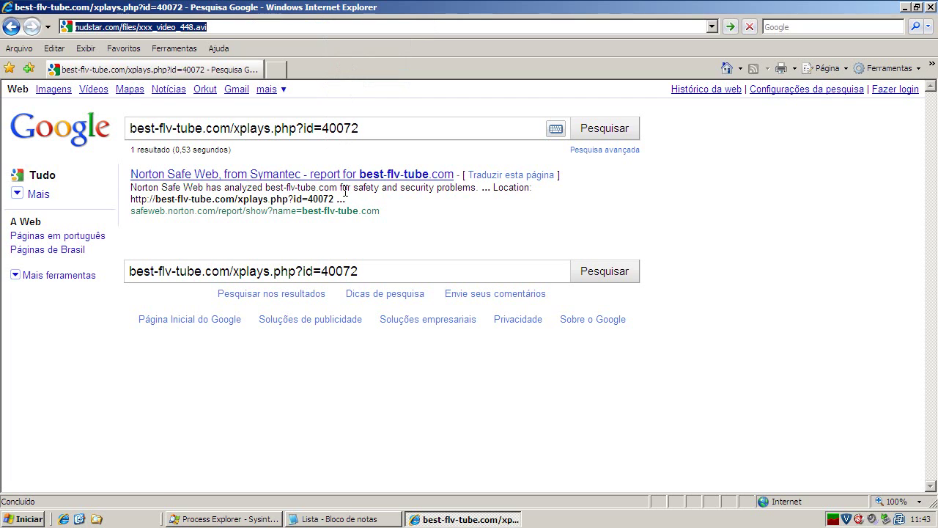
key("Return")
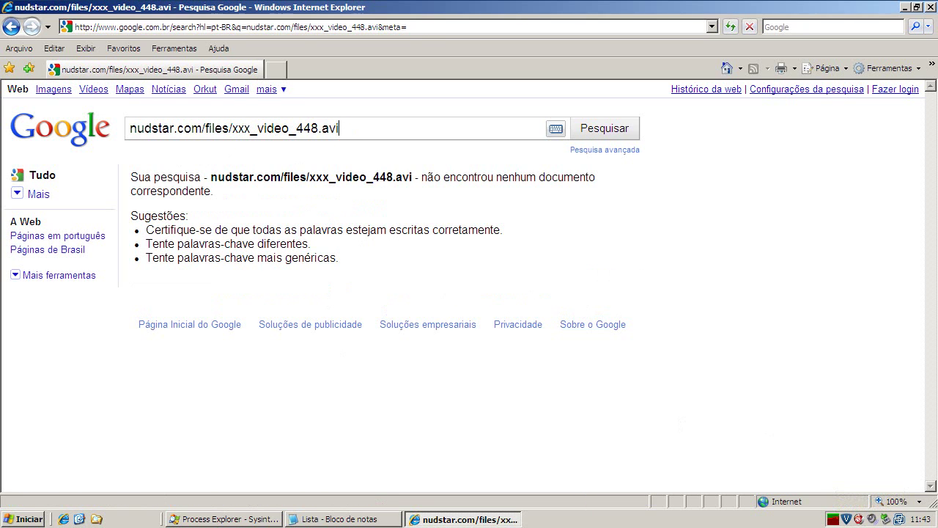
Copy sunn.in/cgi-bin/exe.exe from the malware list, load it in Internet Explorer, and run the exe.exe download.
left_click(353, 518)
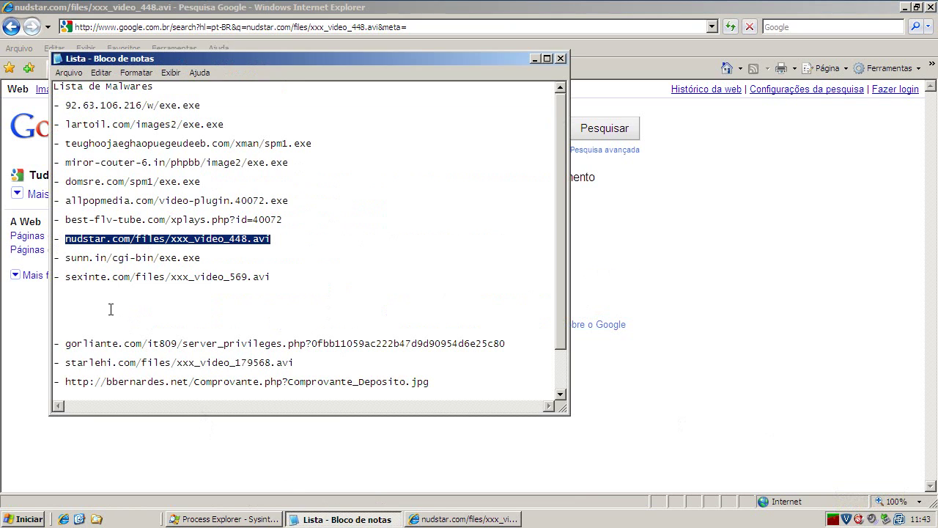
left_click_drag(63, 258, 256, 261)
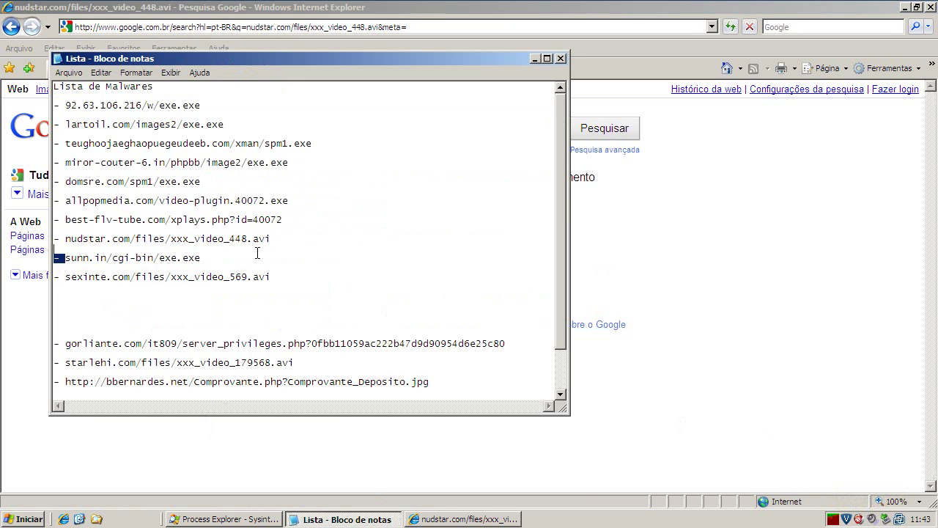
right_click(189, 258)
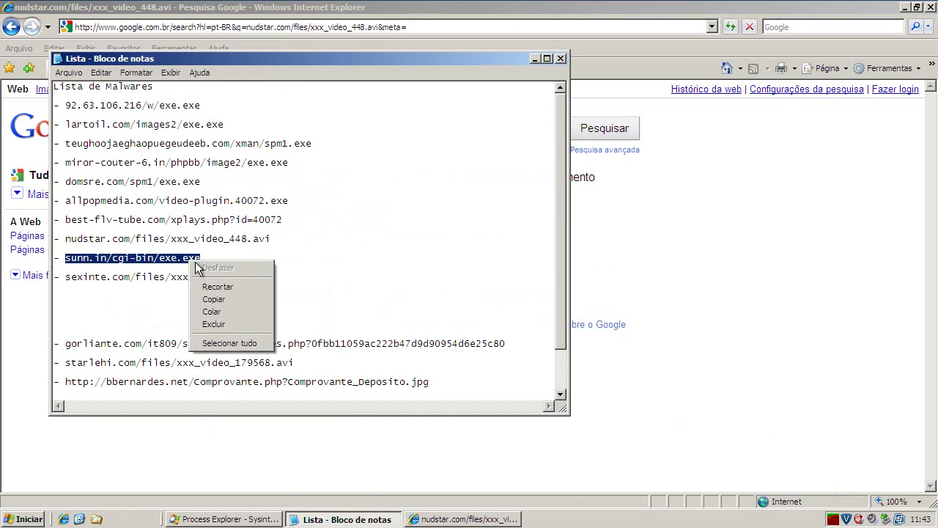
left_click(221, 298)
left_click(734, 68)
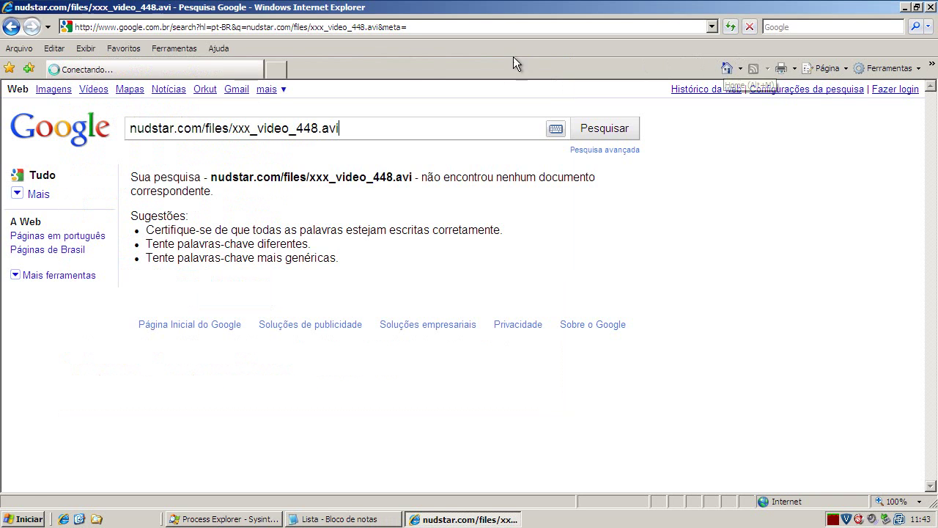
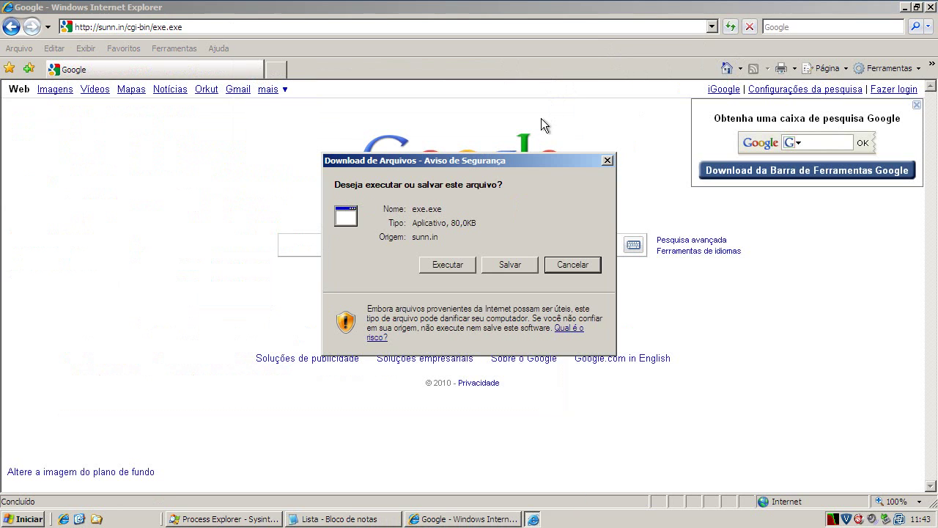
left_click(464, 265)
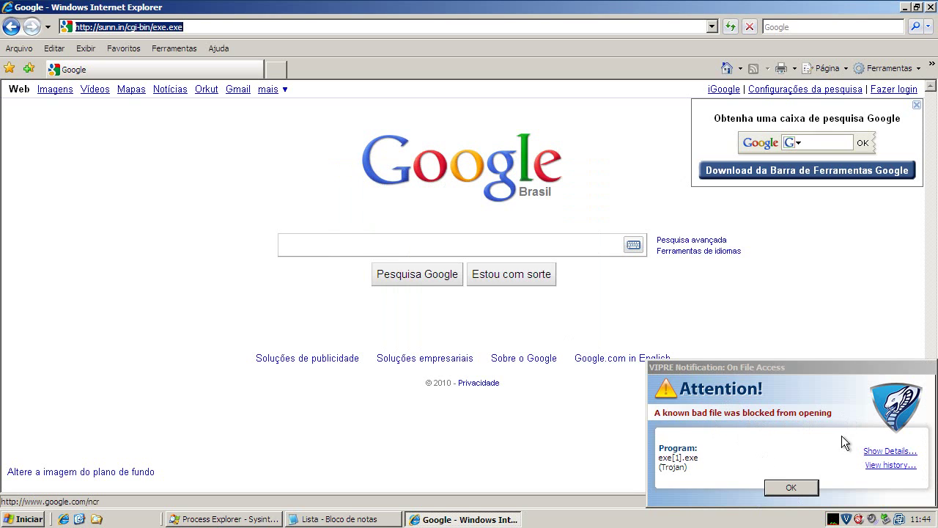
Review the Active Protection event details for exe[1].exe and dismiss the VIPRE alert.
left_click(877, 452)
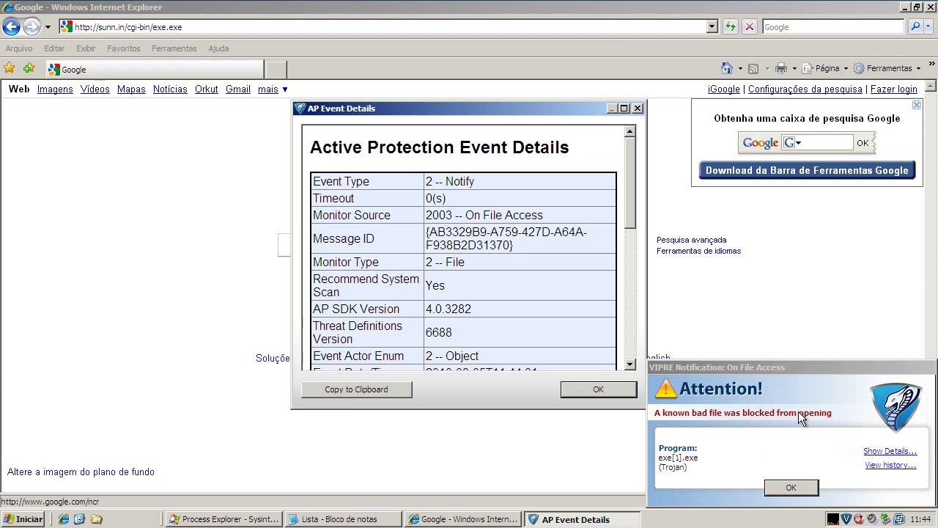
left_click_drag(627, 193, 628, 339)
left_click(598, 389)
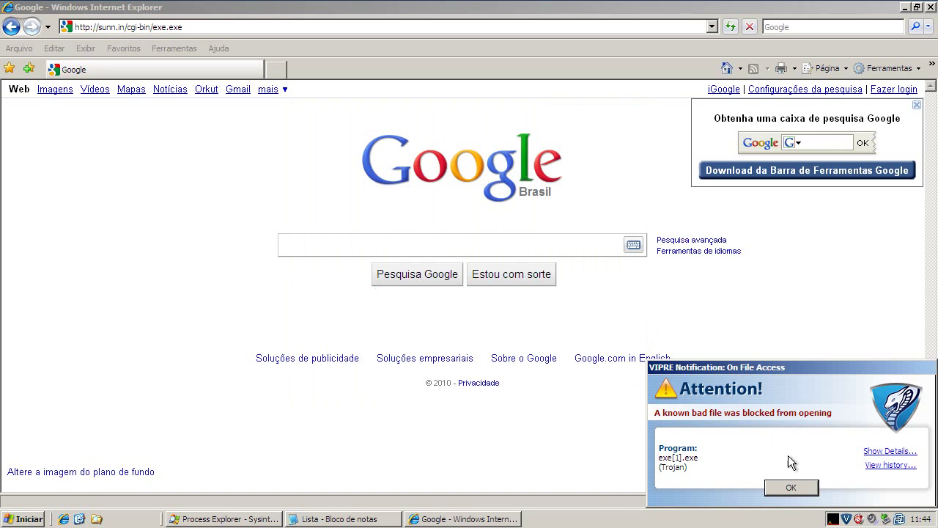
left_click(786, 486)
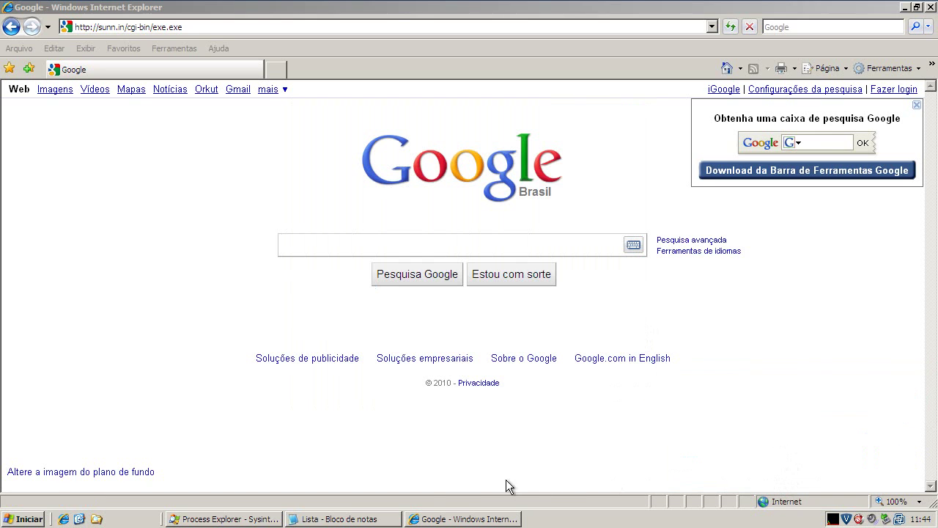
Copy sexinte.com/files/xxx_video_569.avi from the malware list and load it in Internet Explorer.
left_click(396, 519)
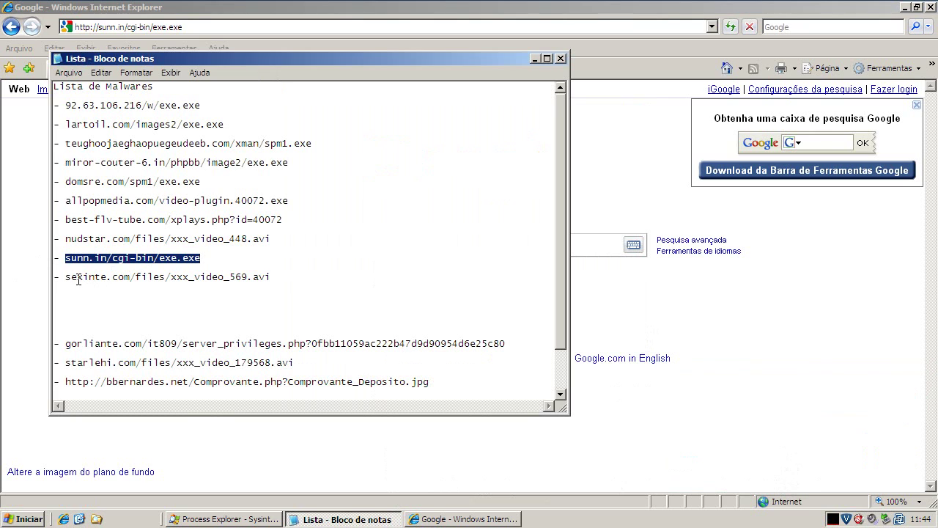
left_click_drag(66, 278, 272, 278)
right_click(261, 278)
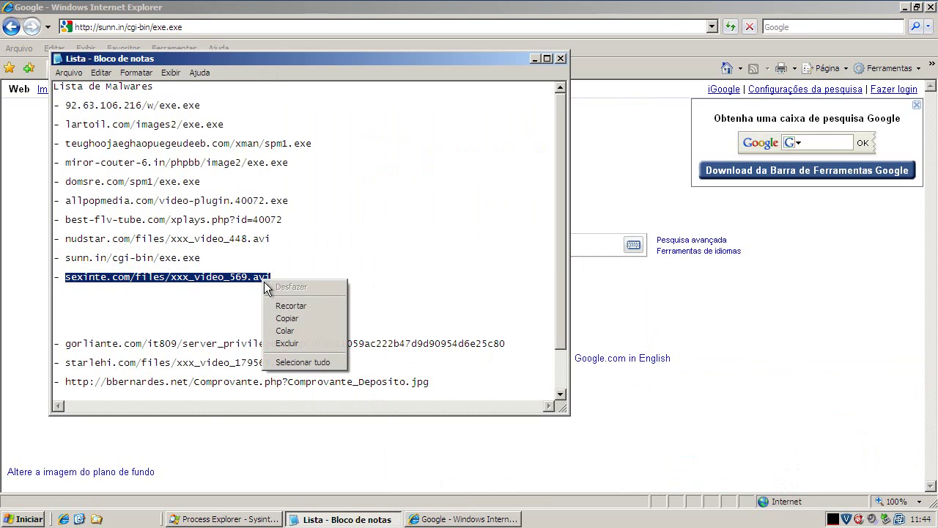
left_click(299, 319)
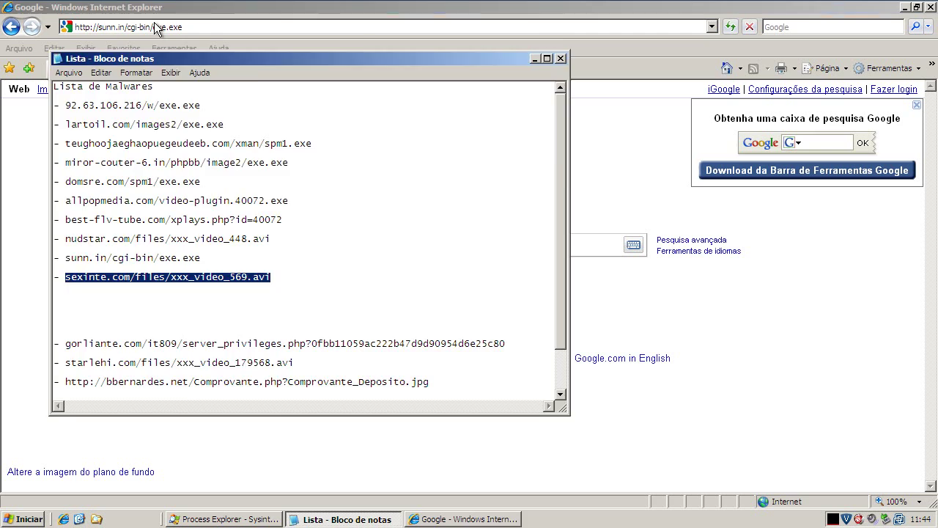
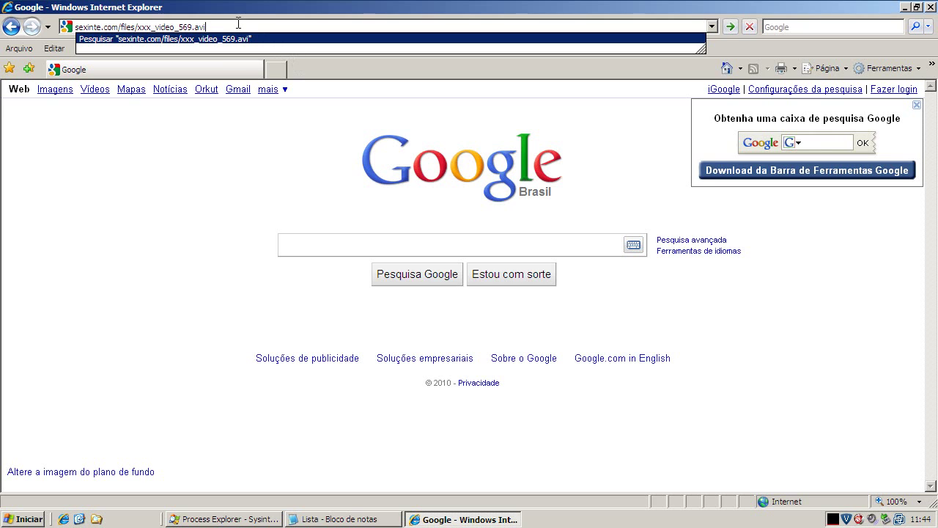
key("Return")
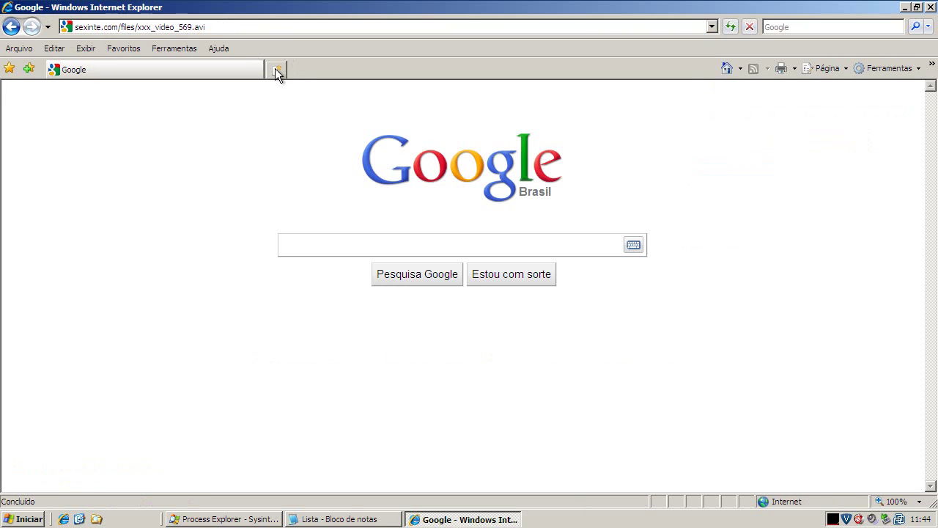
Paste sexinte.com/files/xxx_video_569.avi over the current browser address and load it again.
left_click_drag(220, 27, 80, 26)
key("ctrl+c")
right_click(80, 25)
left_click(120, 75)
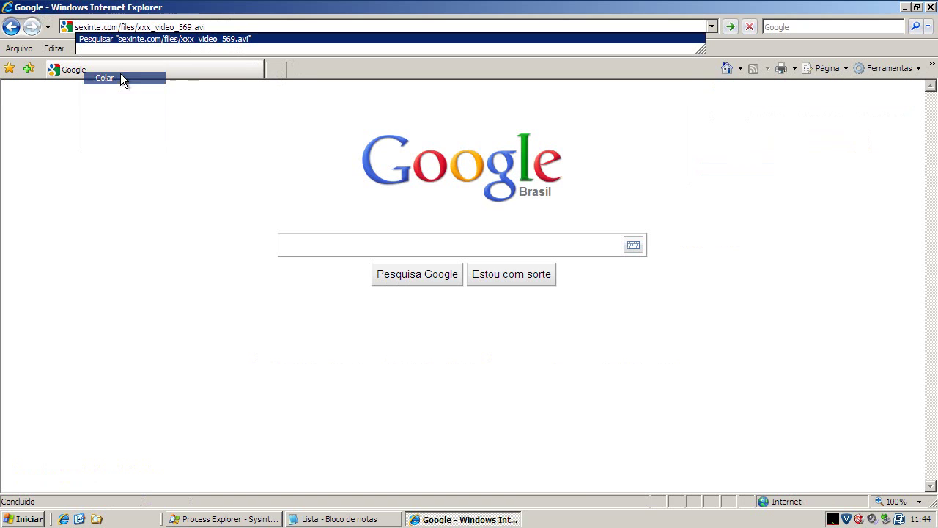
key("Return")
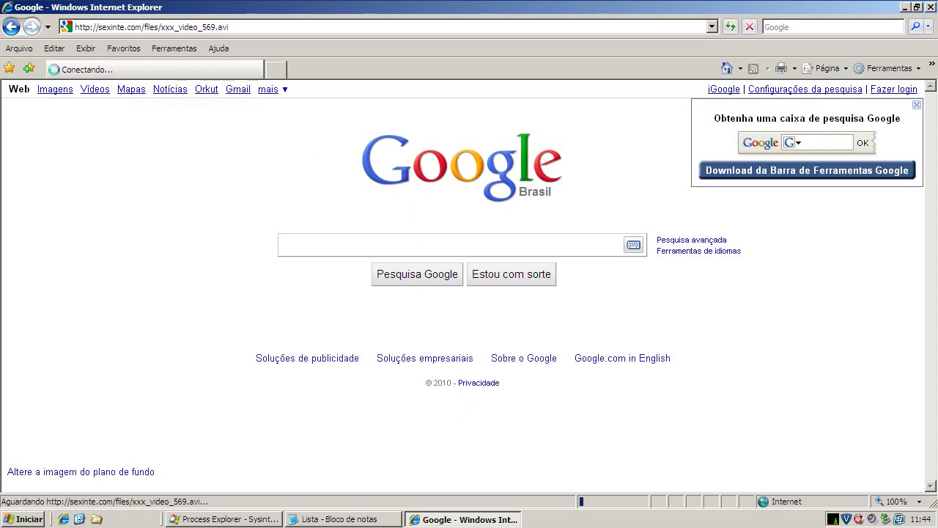
Check the running processes in Process Explorer and minimize it again.
left_click(219, 519)
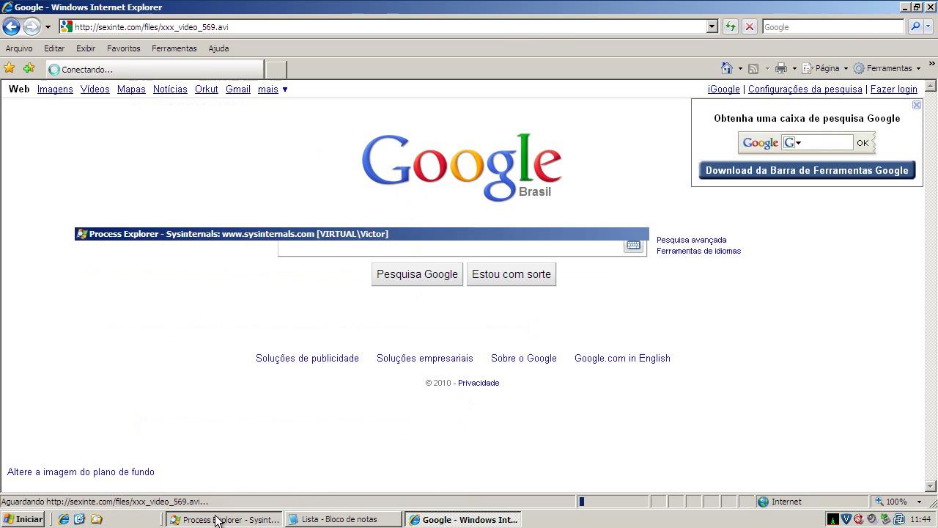
left_click(917, 7)
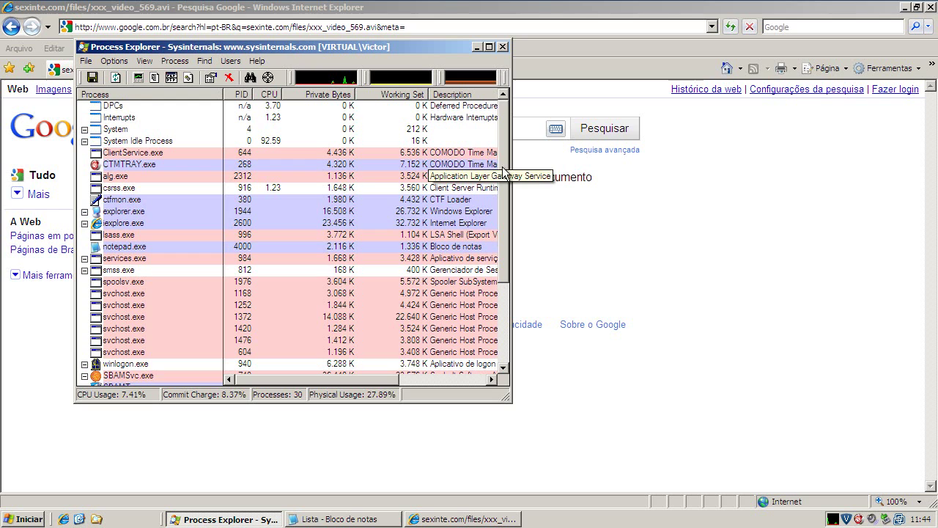
left_click_drag(507, 162, 482, 129)
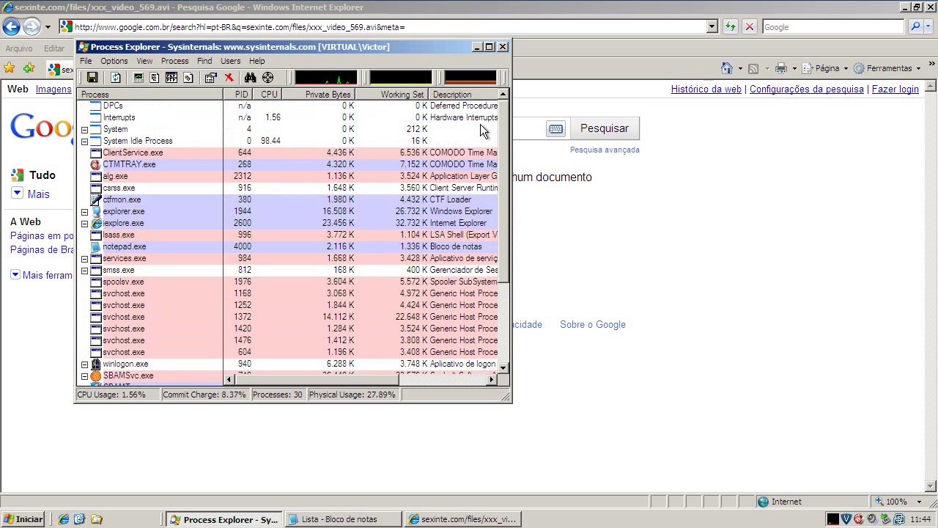
left_click(476, 46)
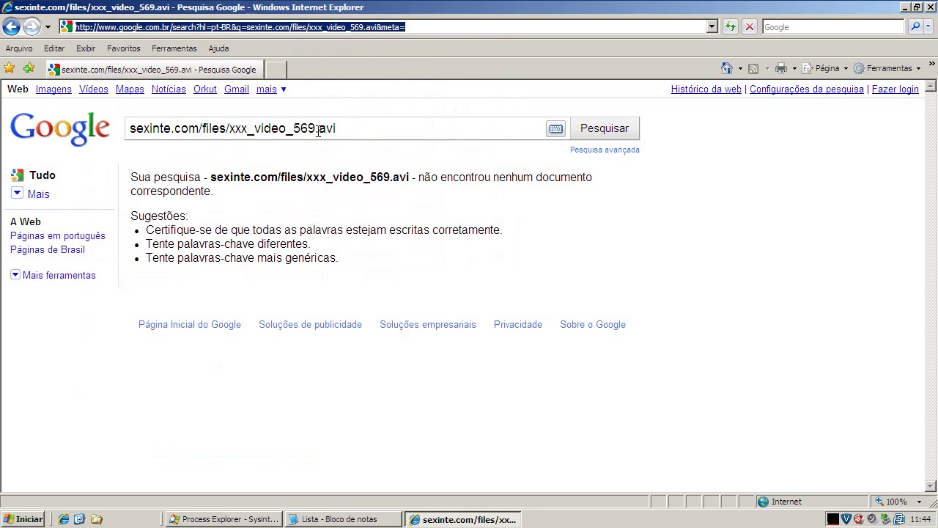
Copy the gorliante.com/it809/server_privileges.php link from the malware list, load it, and run files_load1.exe despite the unknown publisher.
left_click(330, 519)
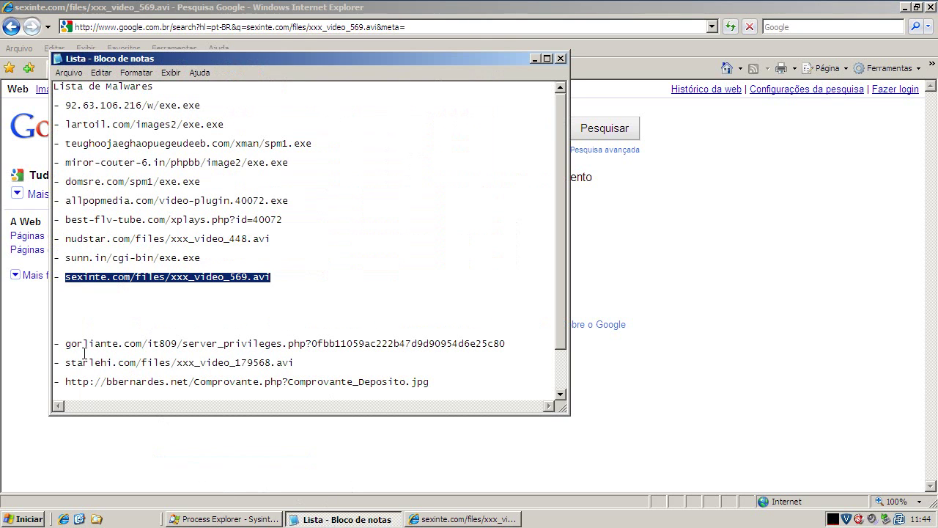
left_click_drag(66, 343, 509, 343)
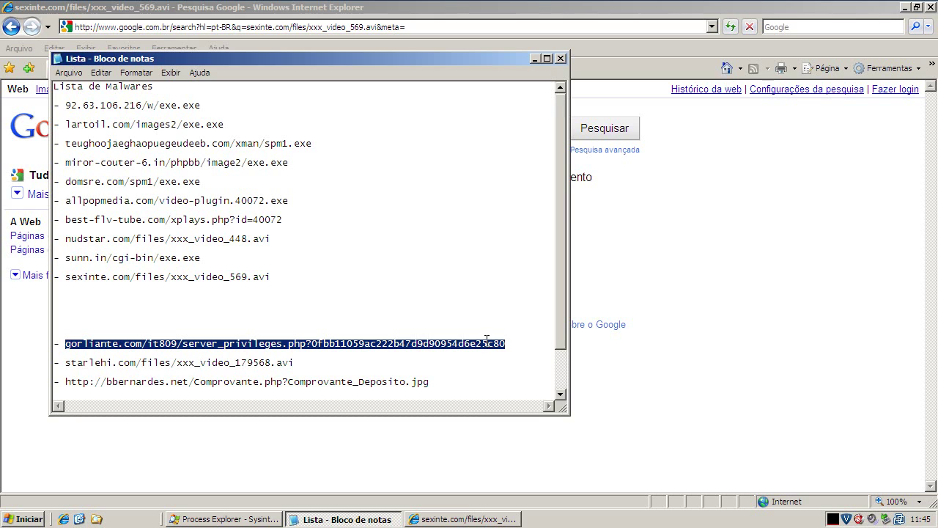
right_click(487, 342)
left_click(518, 381)
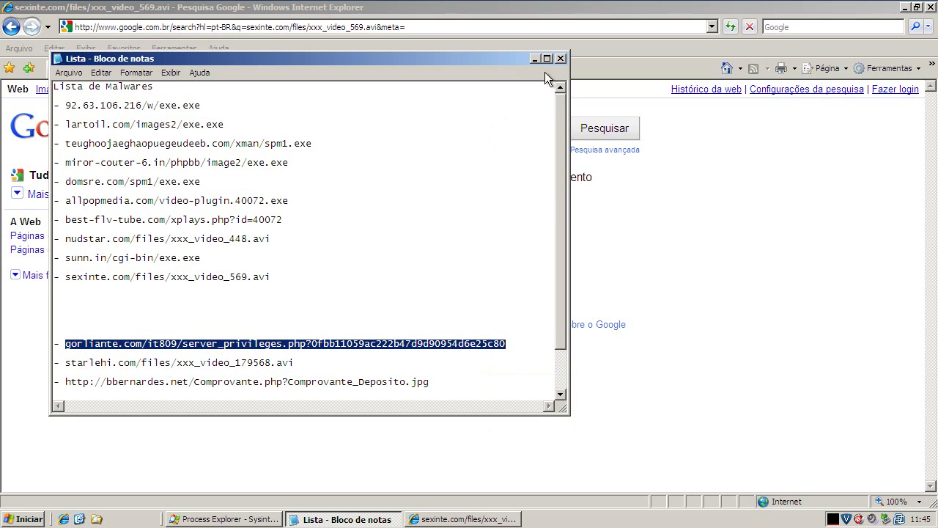
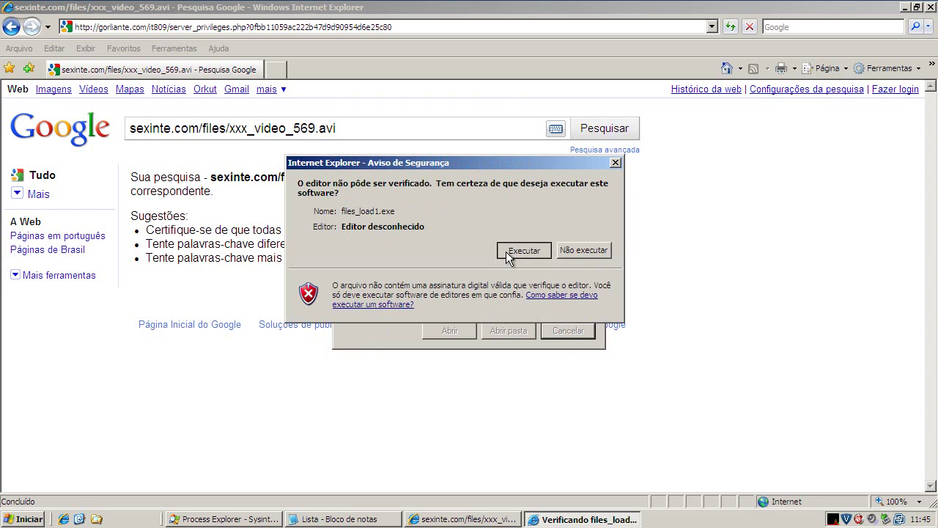
left_click(505, 252)
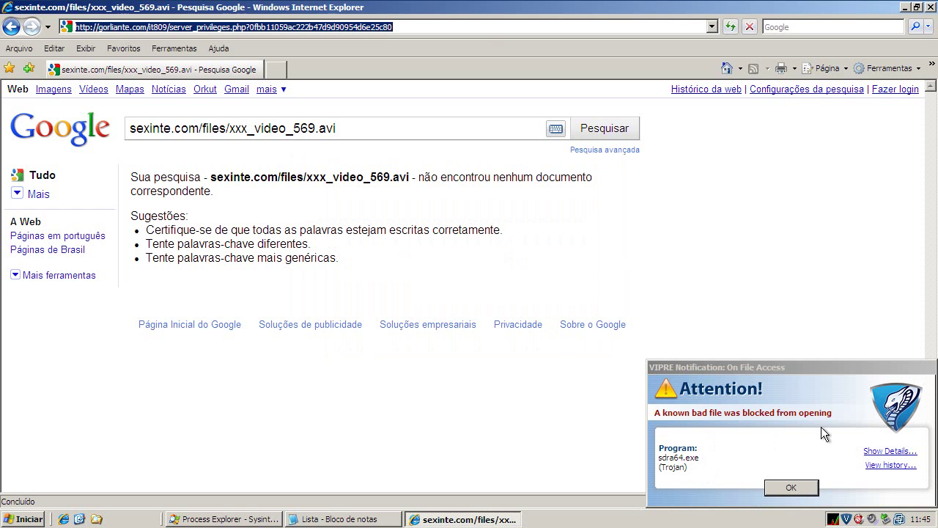
left_click(790, 488)
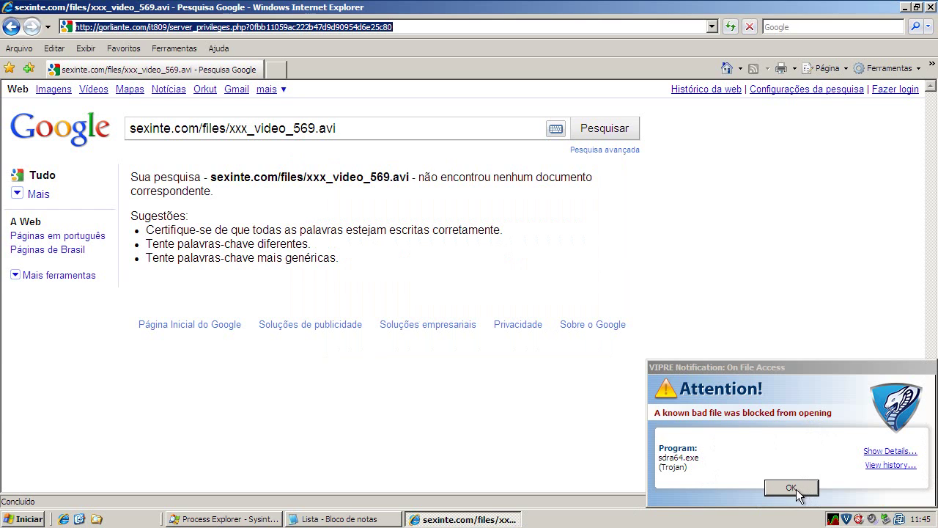
Copy starlehi.com/files/xxx_video_179568.avi from the malware list and load it in Internet Explorer.
left_click(372, 519)
left_click_drag(66, 362, 303, 364)
left_click(295, 364)
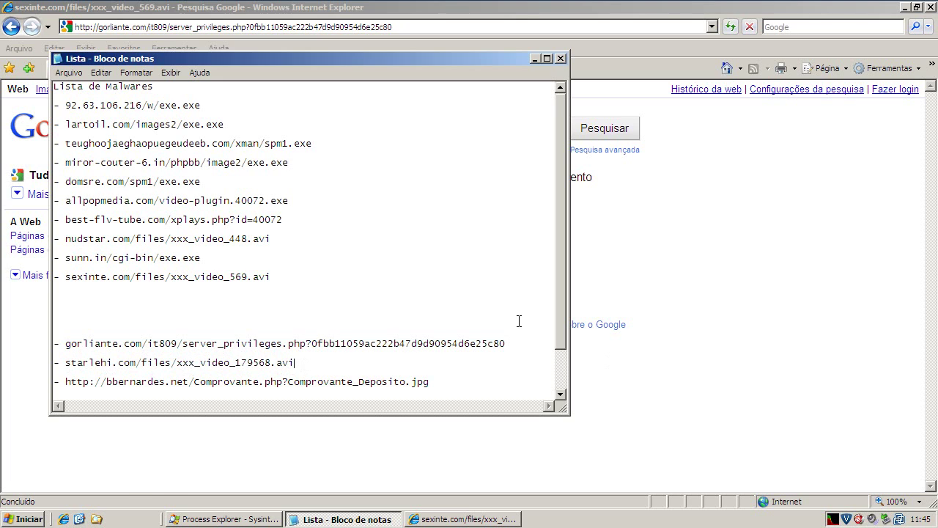
left_click_drag(296, 362, 67, 363)
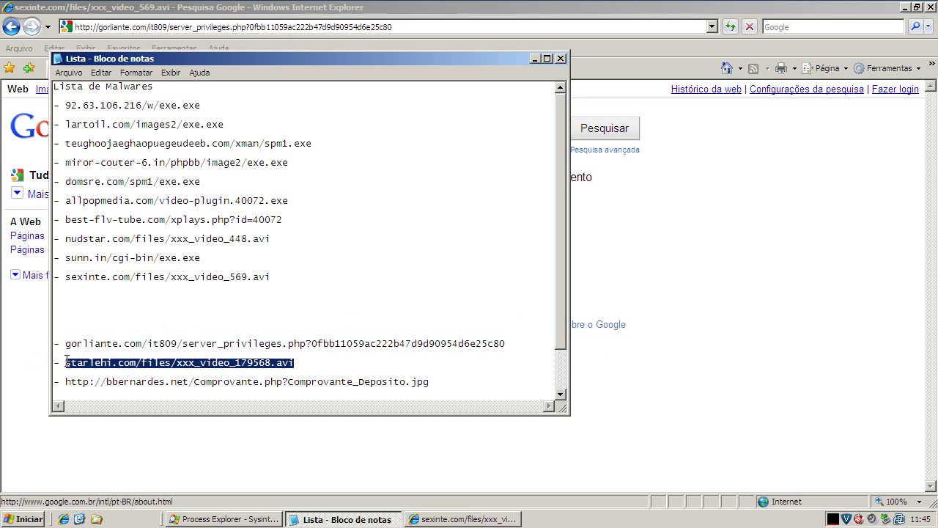
right_click(66, 362)
left_click(98, 401)
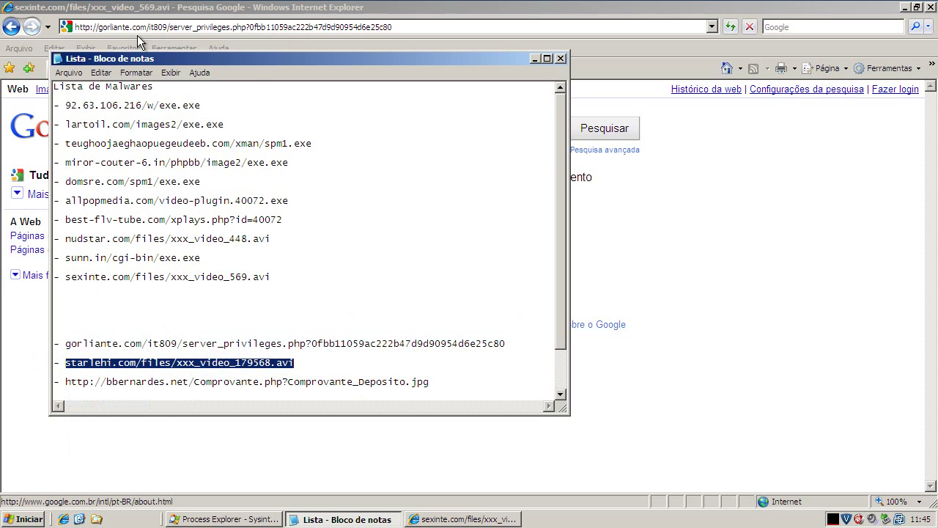
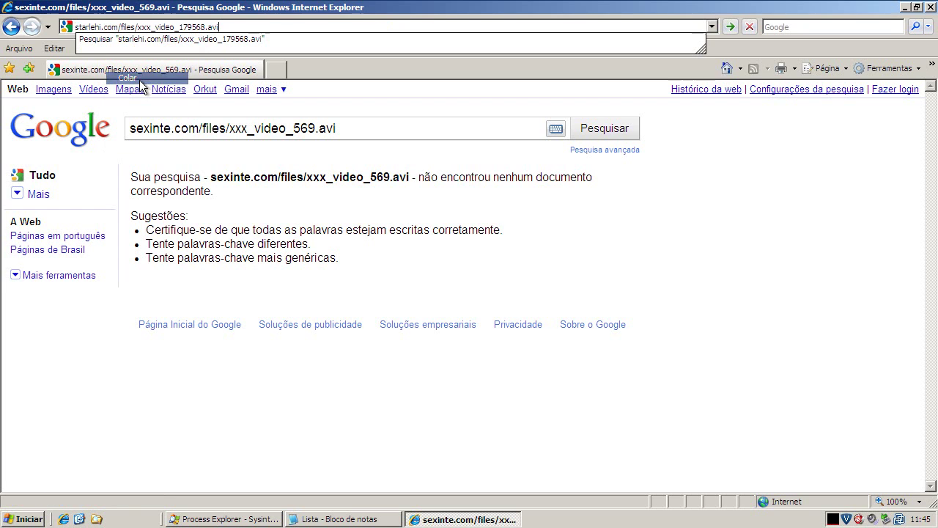
key("Return")
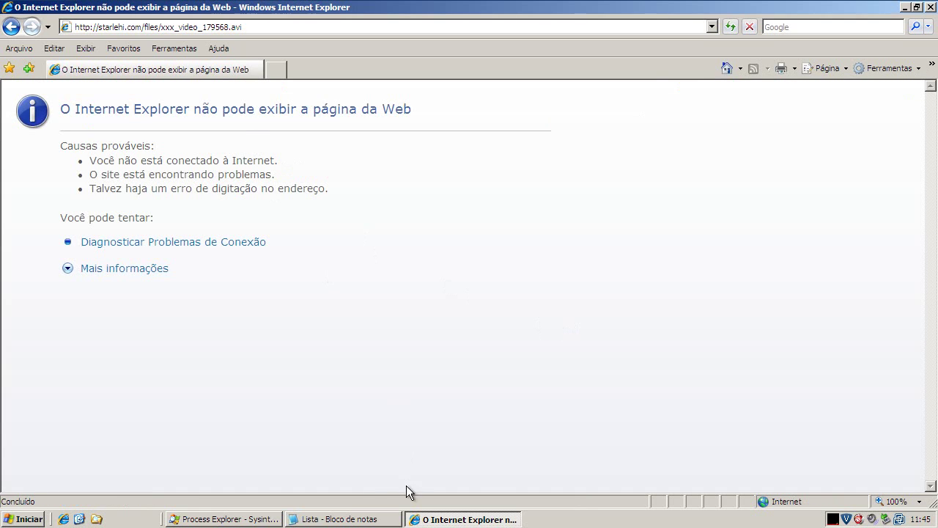
Copy the bbernardes.net/Comprovante.php?Comprovante_Deposito.jpg link from the malware list, load it in Internet Explorer, and read the resulting page.
left_click(361, 519)
left_click_drag(68, 381, 436, 378)
right_click(414, 380)
left_click(438, 420)
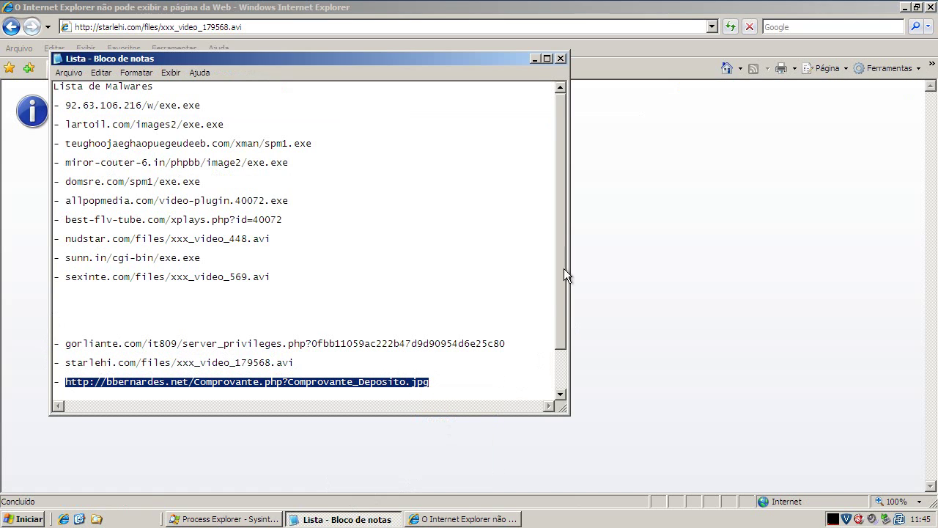
left_click(533, 58)
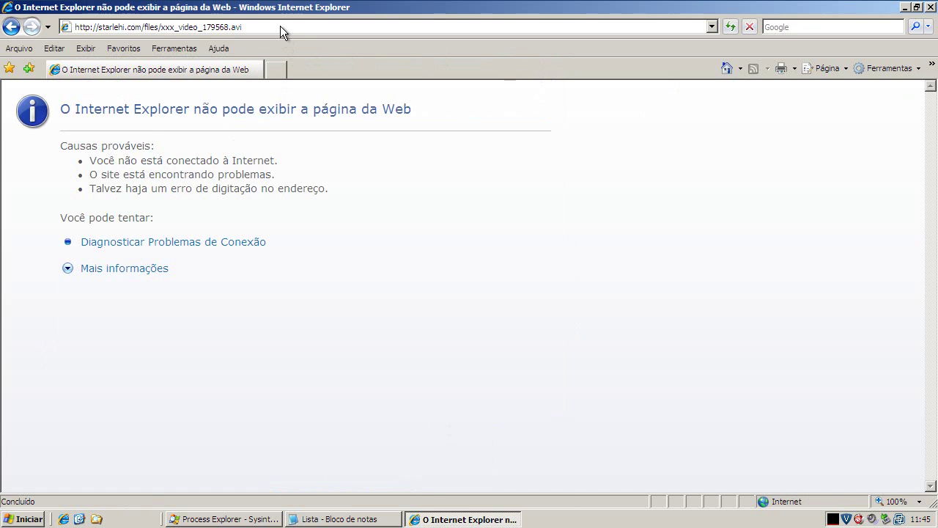
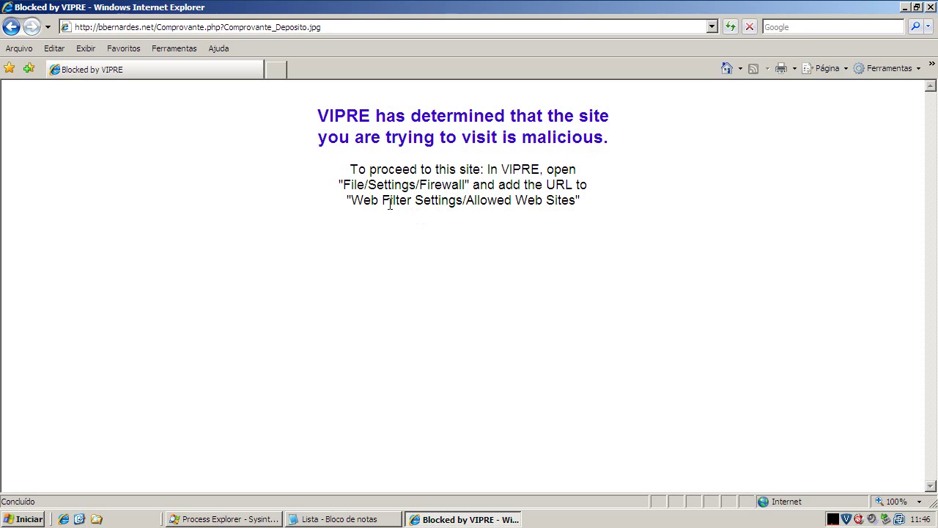
left_click_drag(355, 202, 459, 200)
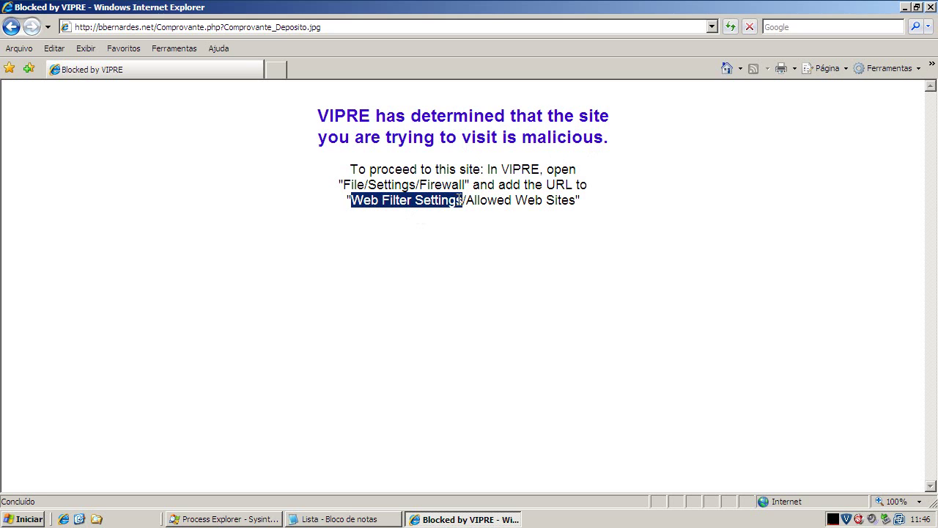
left_click(543, 126)
Copy perspicacitydg3.info/p7/exe.exe from the malware list and load it in Internet Explorer.
left_click(340, 519)
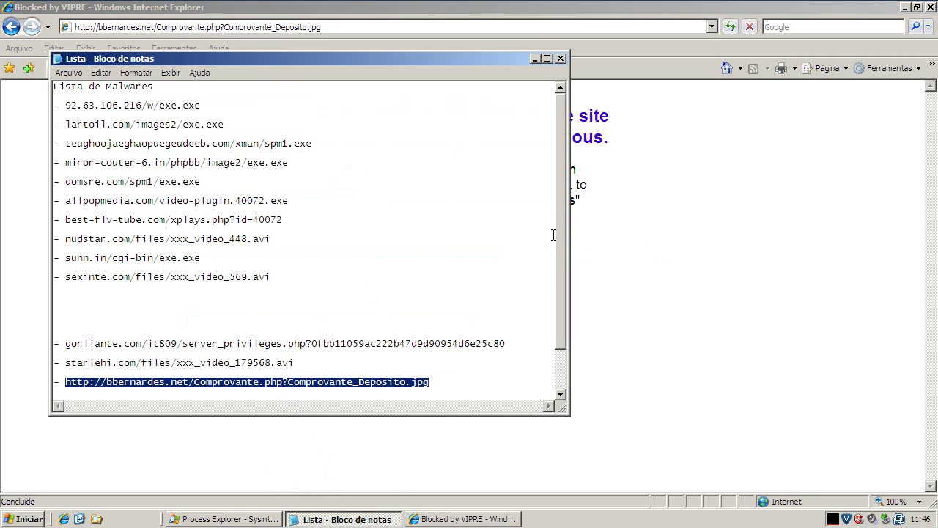
left_click_drag(562, 231, 563, 256)
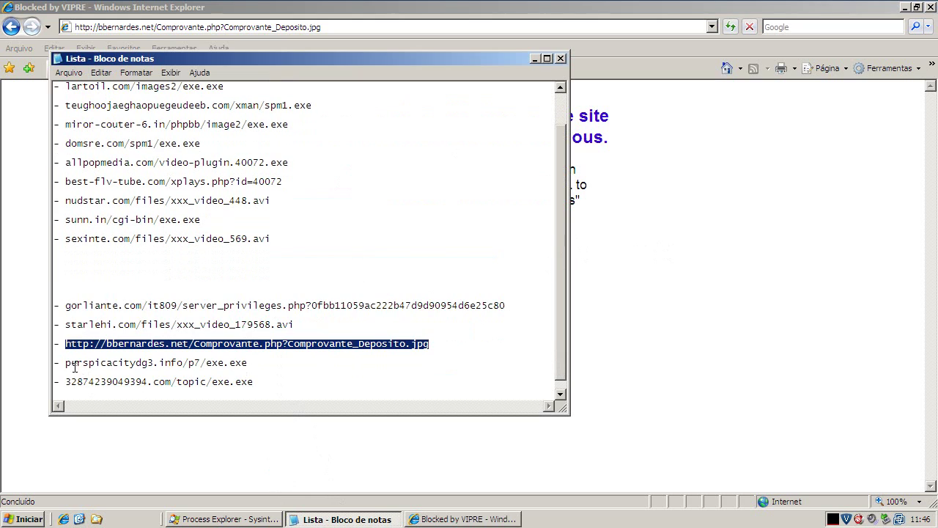
left_click_drag(65, 363, 246, 362)
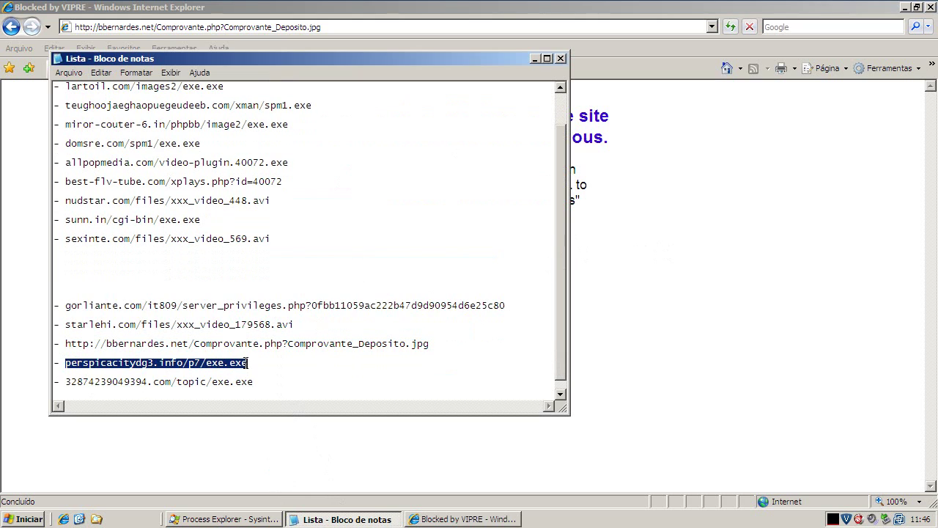
right_click(246, 360)
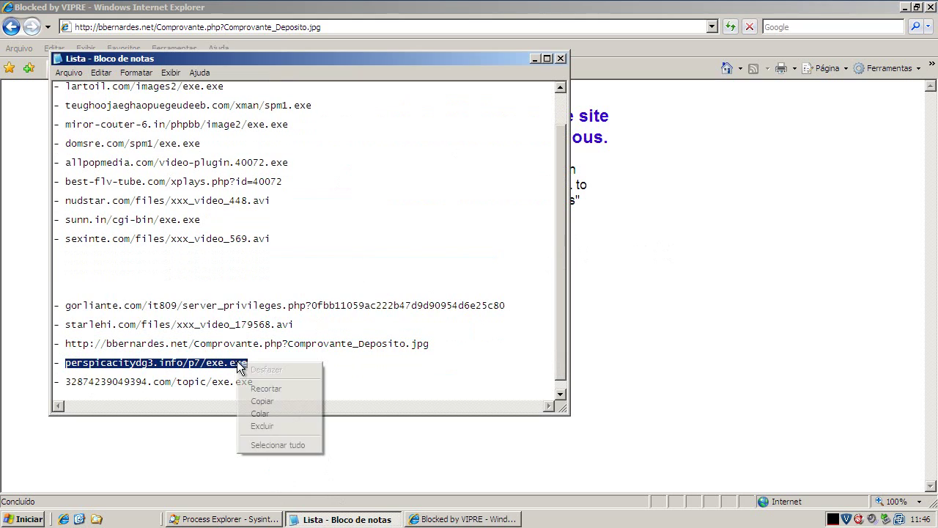
left_click(268, 400)
left_click(535, 58)
left_click(324, 26)
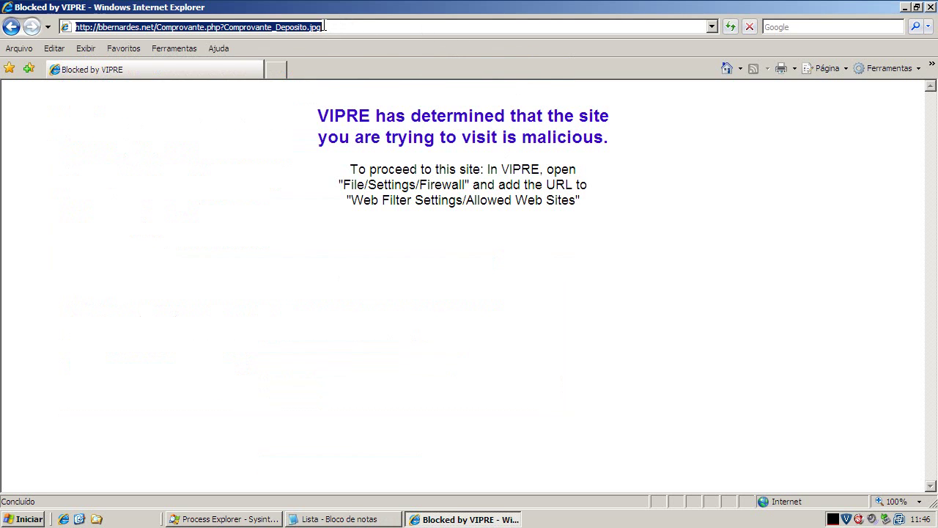
right_click(325, 25)
left_click(374, 74)
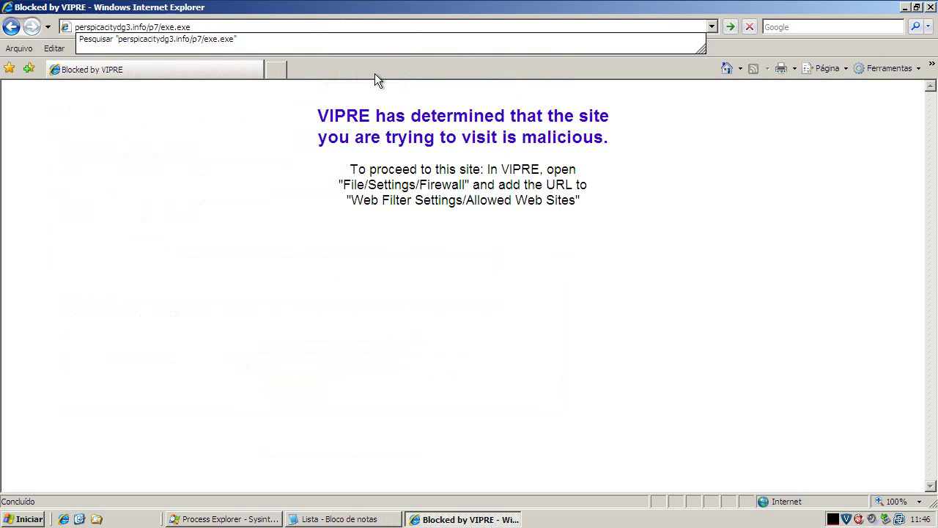
key("Return")
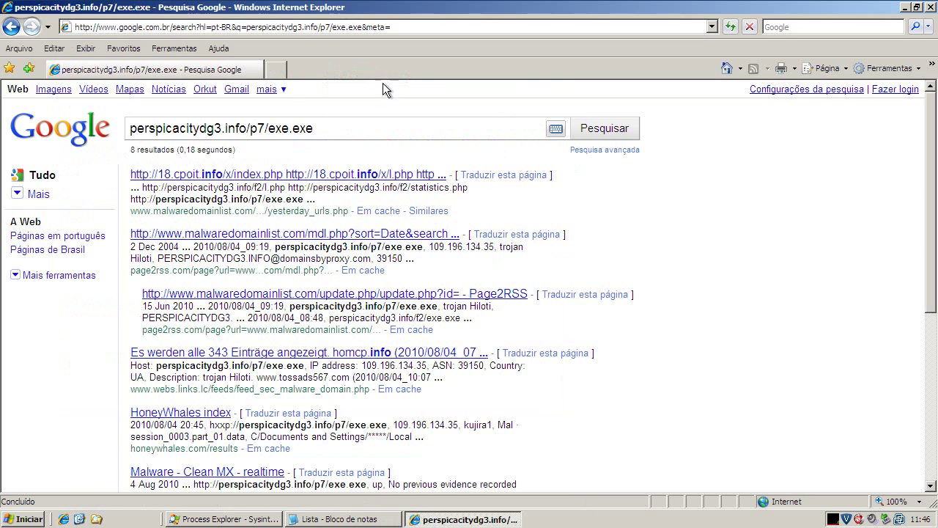
Copy 32874239049394.com/topic/exe.exe from the malware list and load it in Internet Explorer.
left_click(328, 519)
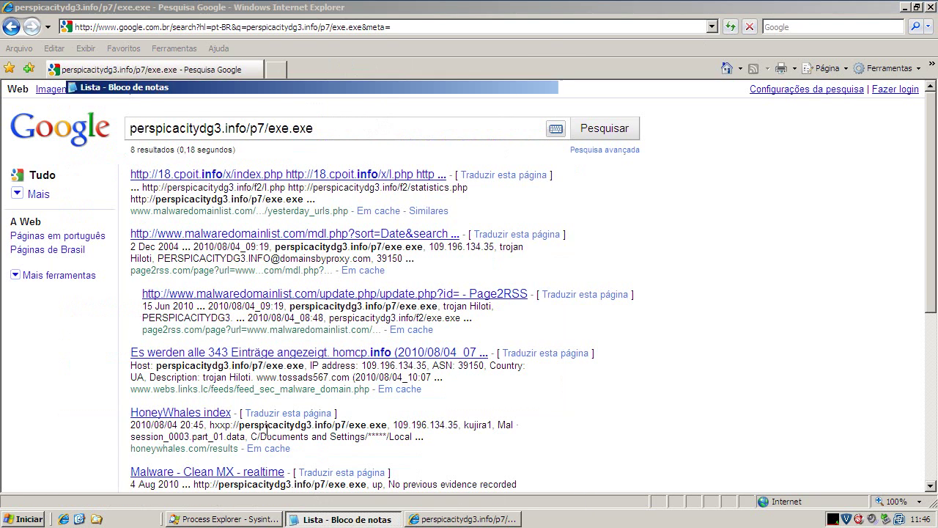
left_click_drag(66, 381, 262, 381)
right_click(231, 379)
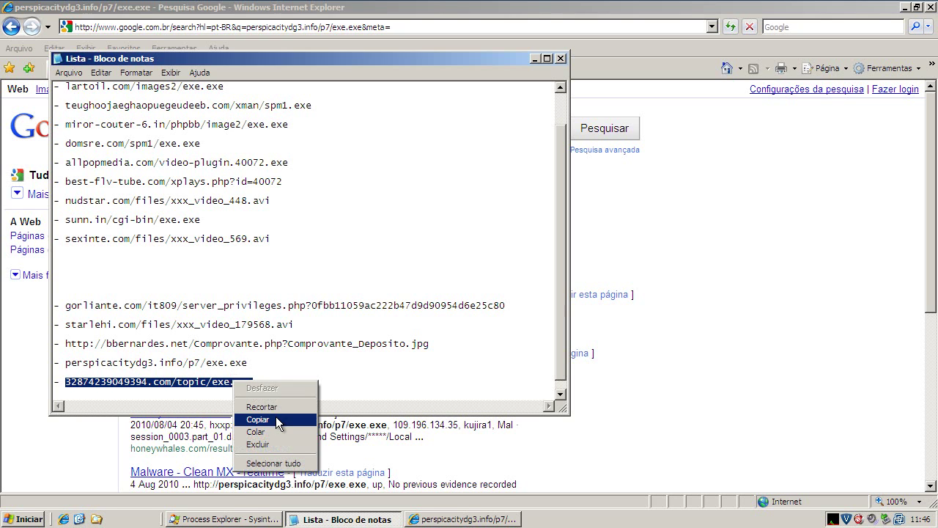
left_click(256, 420)
left_click(232, 28)
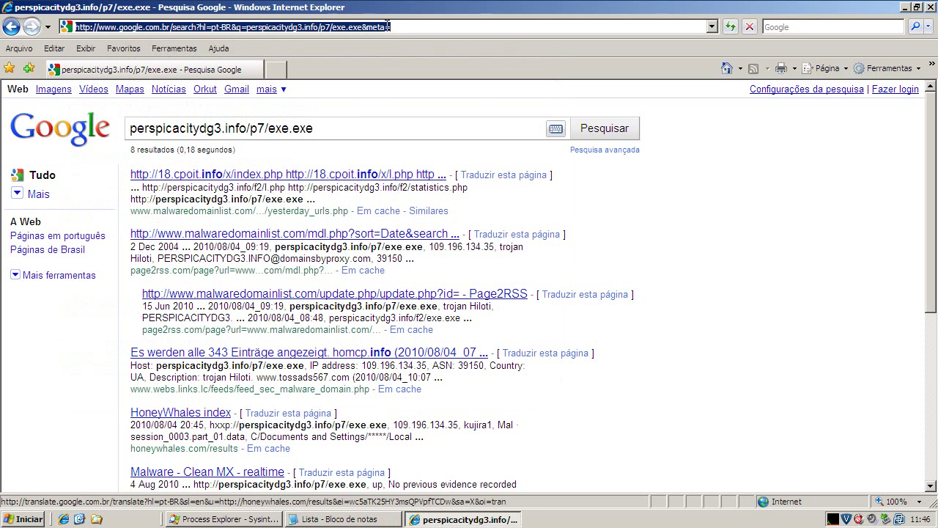
right_click(389, 28)
left_click(415, 77)
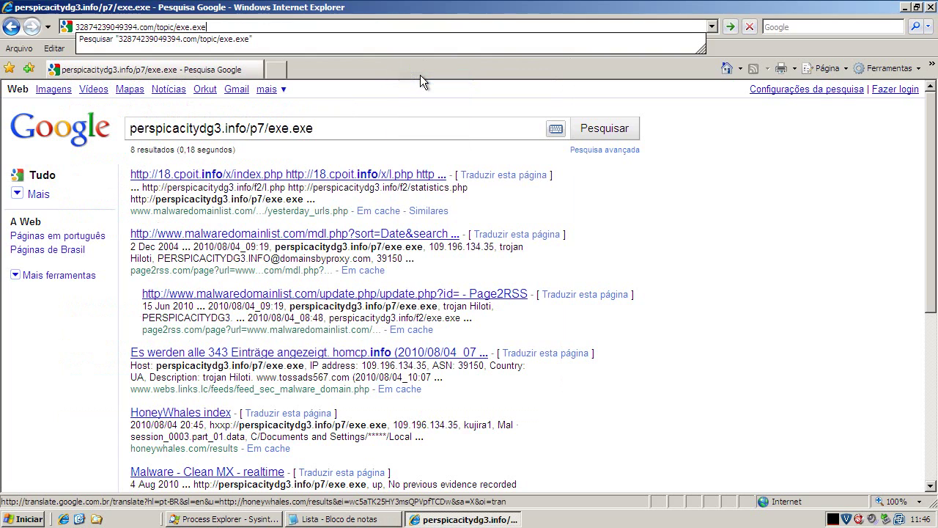
key("Return")
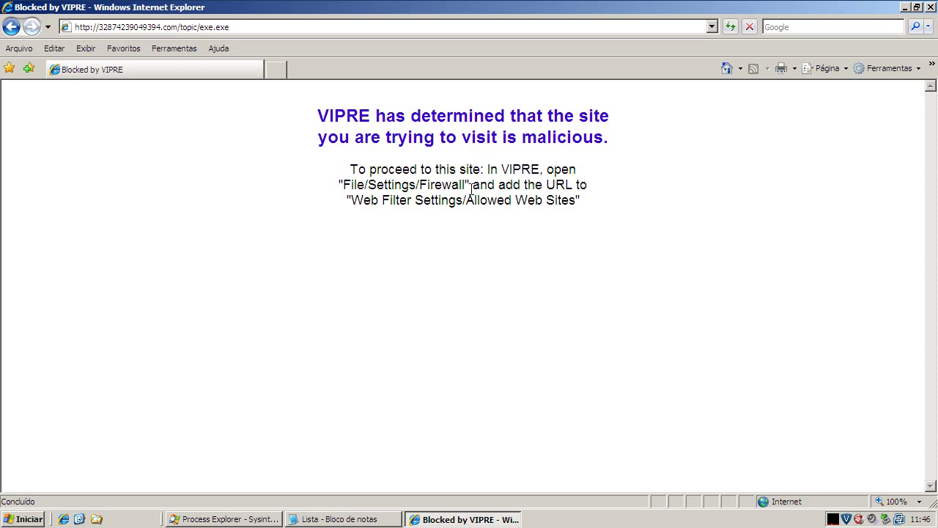
Disable Bad Website Blocking and Web Filtering in VIPRE's firewall settings, apply the changes, and close VIPRE.
double_click(848, 520)
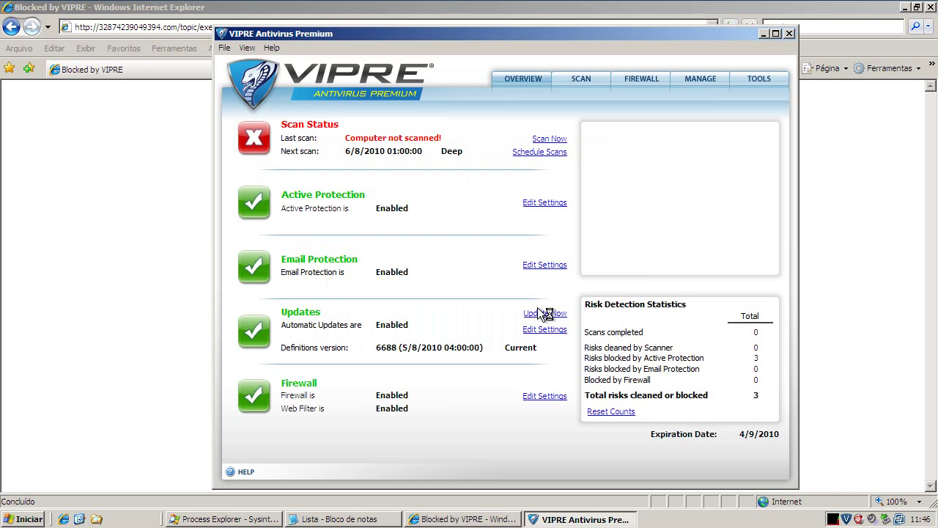
left_click(633, 81)
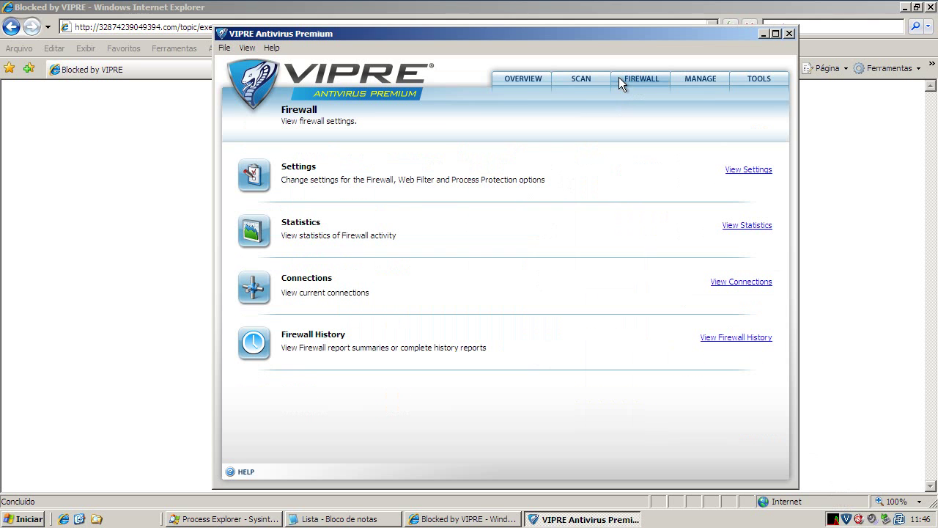
left_click(738, 171)
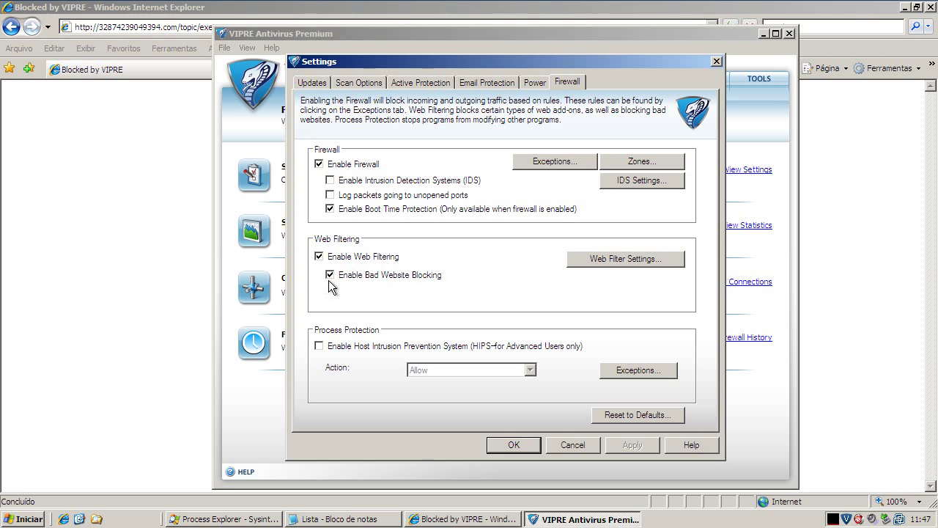
left_click(319, 256)
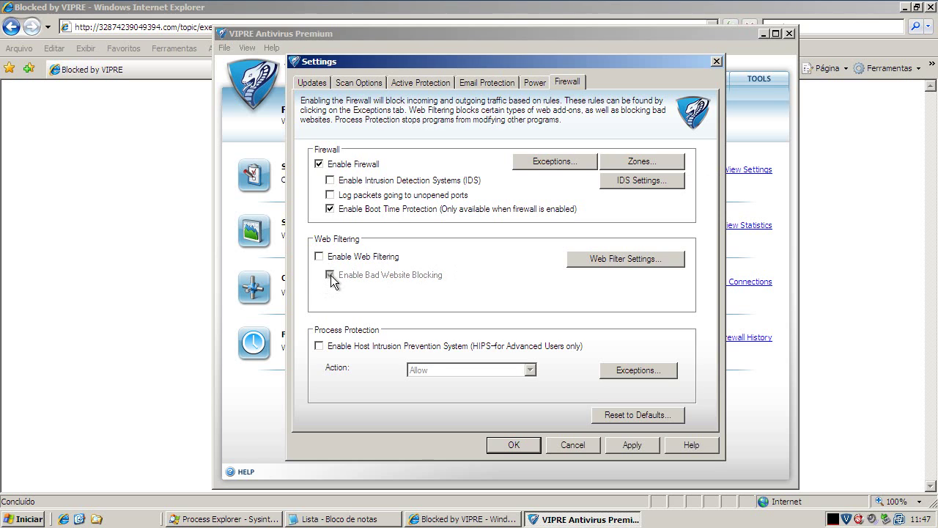
left_click(320, 256)
left_click(330, 275)
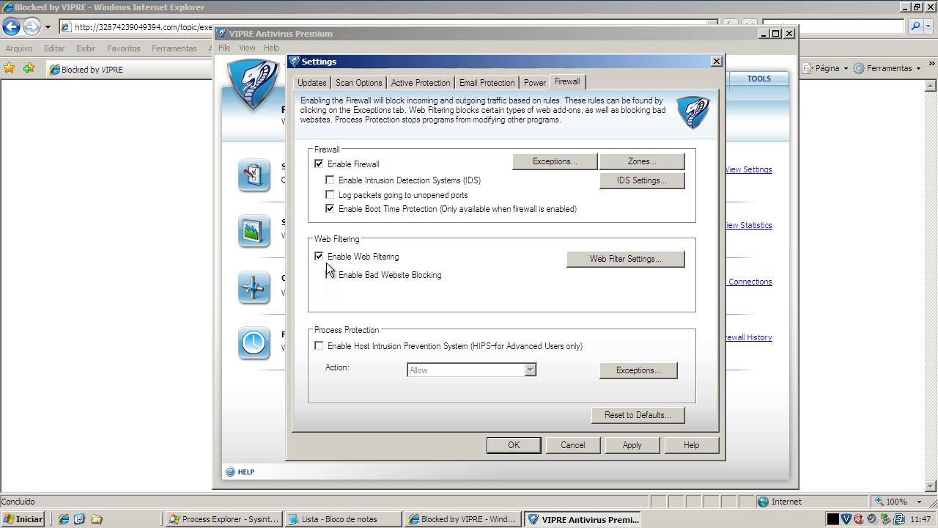
left_click(320, 256)
left_click(635, 445)
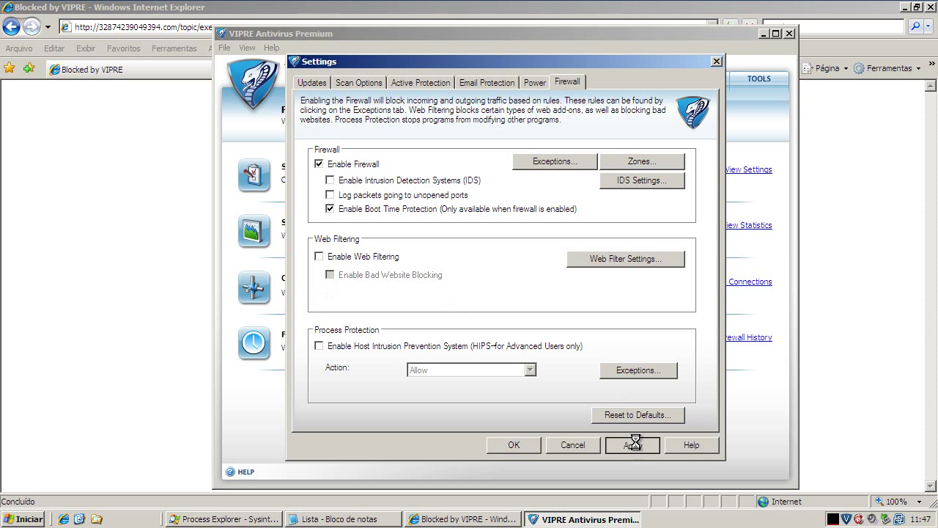
left_click(511, 443)
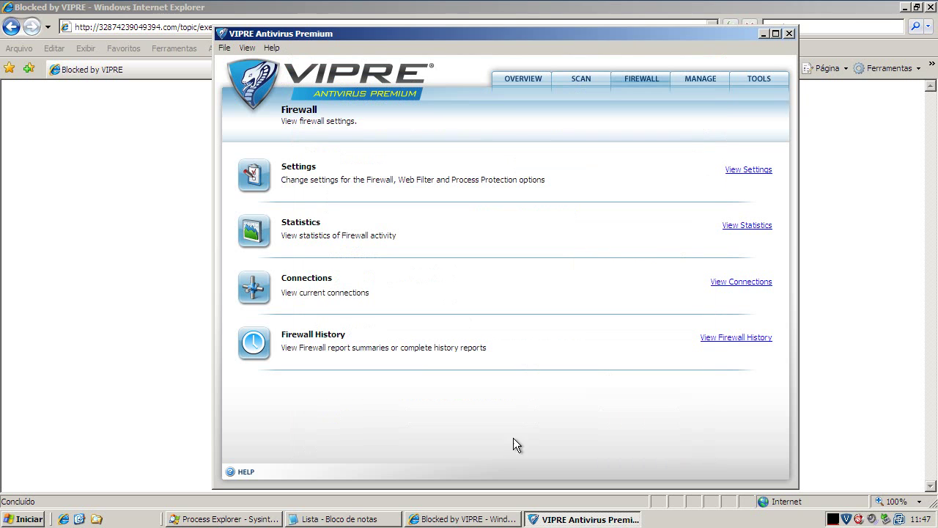
left_click(788, 33)
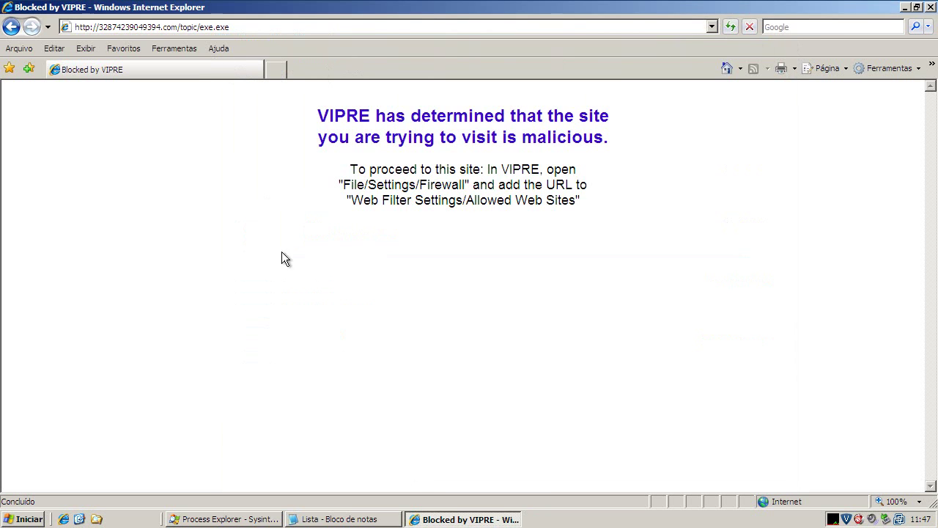
Copy the bbernardes.net/Comprovante.php?Comprovante_Deposito.jpg link from the malware list again, load it in Internet Explorer, and reload it.
left_click(341, 518)
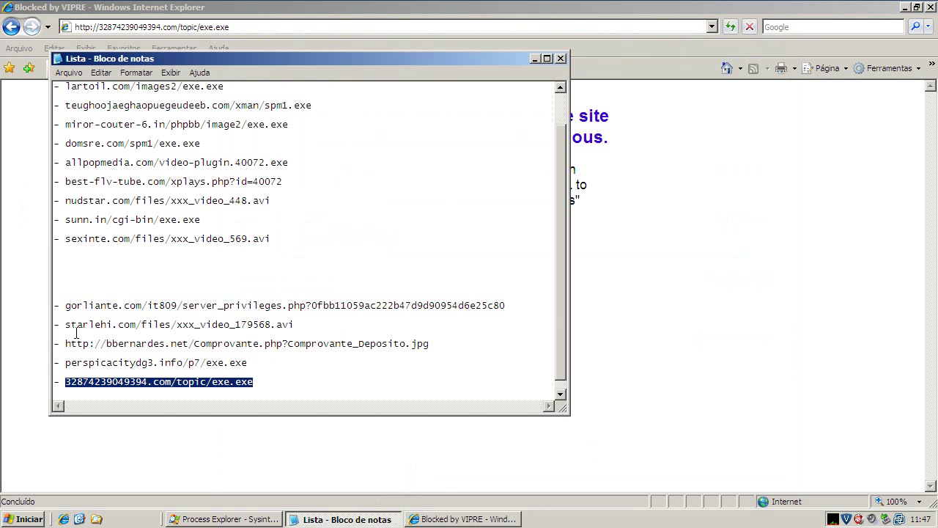
left_click_drag(65, 343, 422, 348)
right_click(422, 348)
left_click(440, 381)
left_click(263, 28)
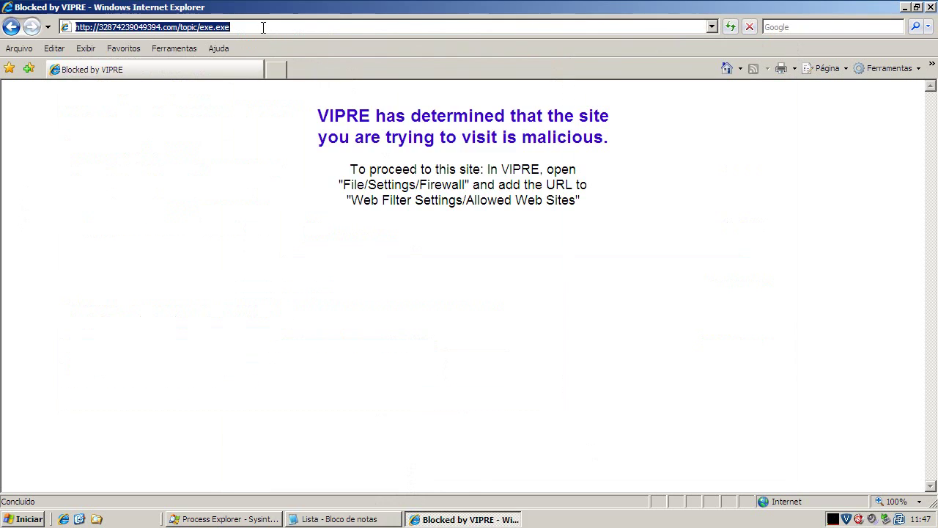
right_click(263, 27)
left_click(295, 80)
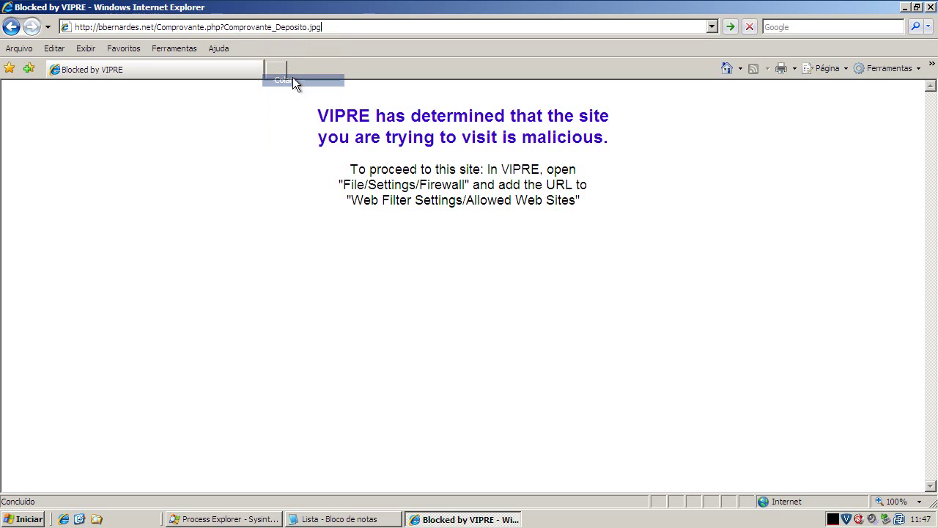
key("Return")
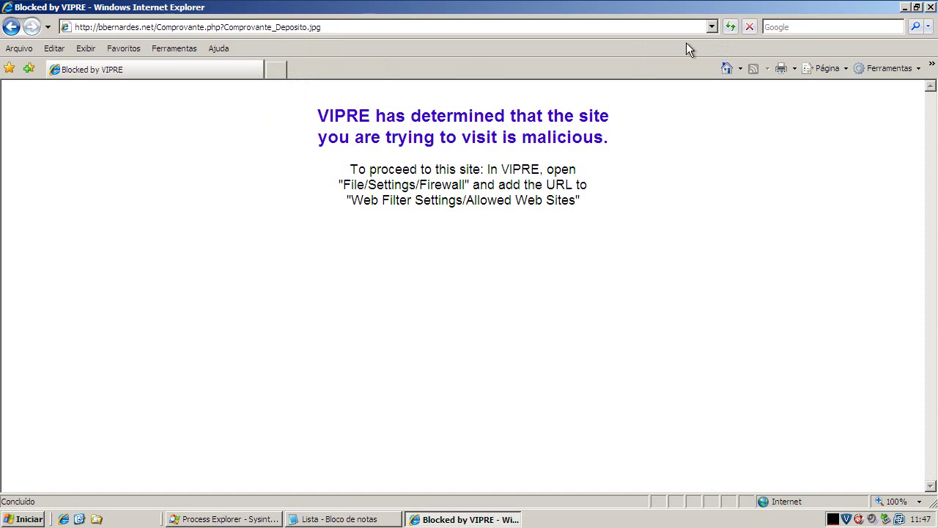
left_click(336, 28)
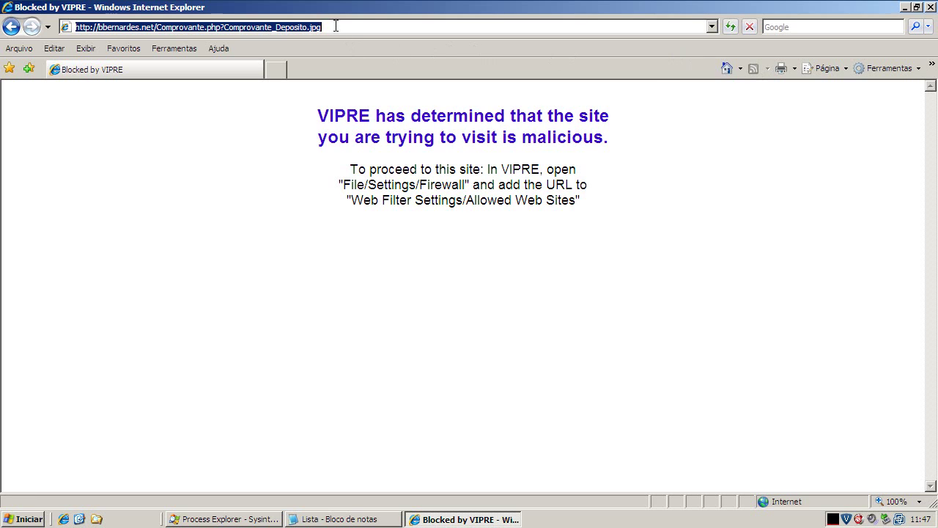
key("Return")
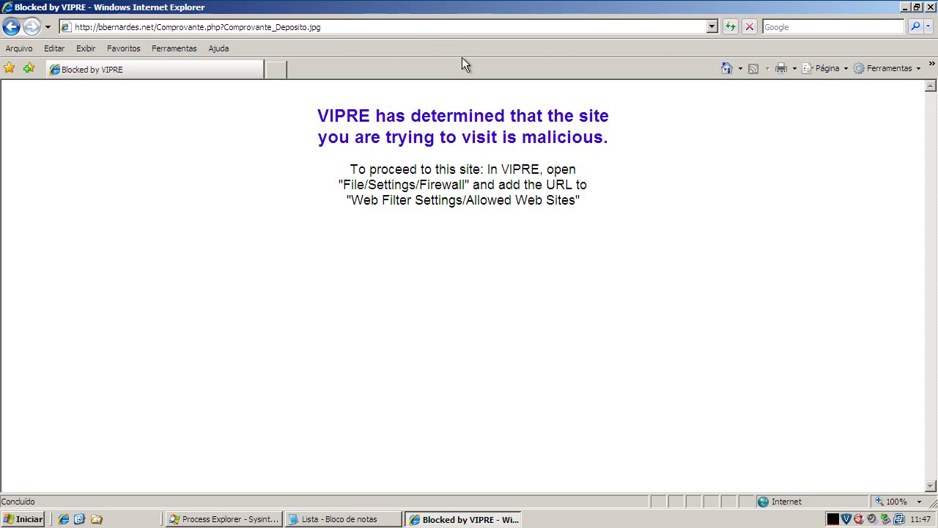
Return the browser to its home page, copy 32874239049394.com/topic/exe.exe from the malware list again, and load it in Internet Explorer.
left_click(728, 69)
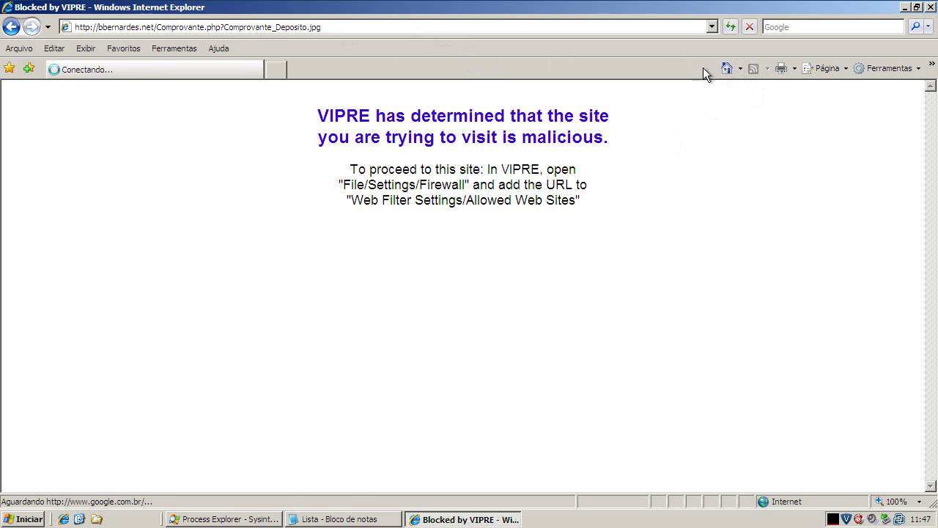
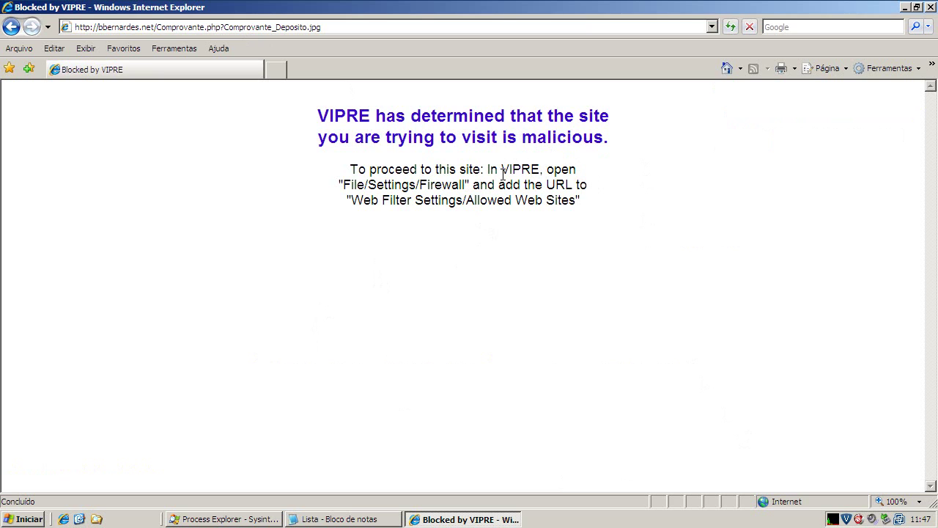
left_click(340, 518)
left_click_drag(67, 381, 287, 381)
right_click(225, 382)
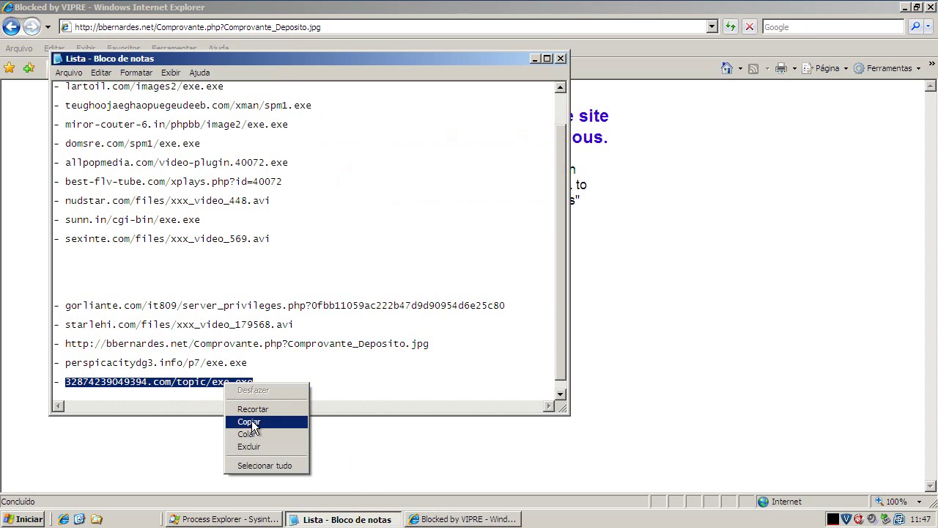
left_click(249, 421)
left_click(149, 27)
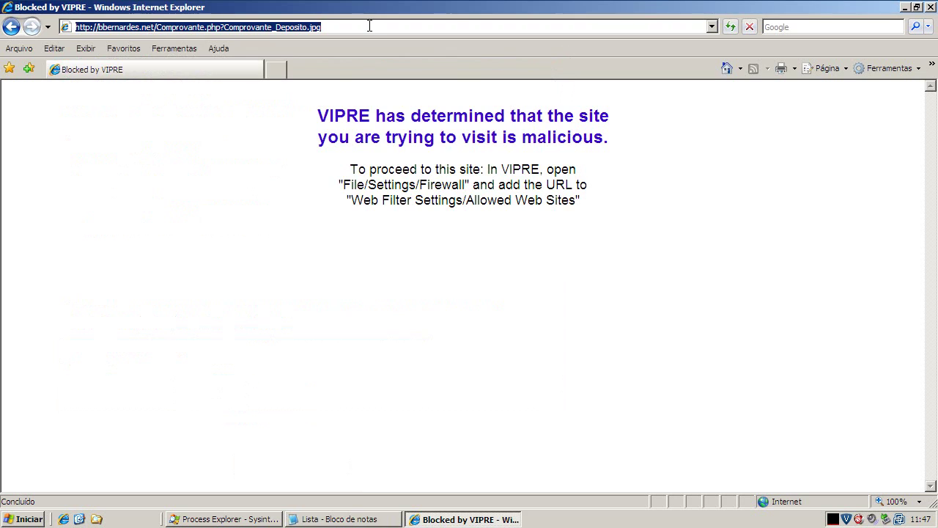
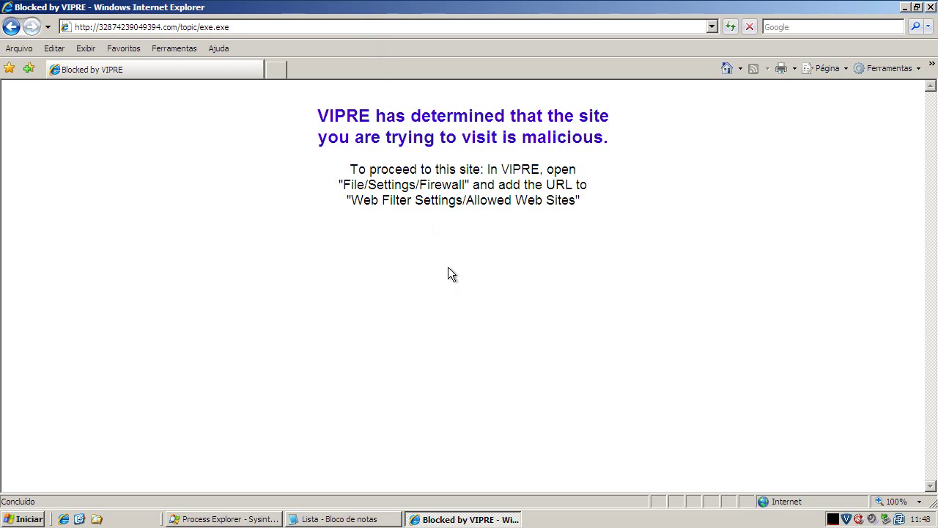
Copy wanefbdf3.info/f2/exe.exe from the malware list and load it in Internet Explorer from the home page.
left_click(379, 521)
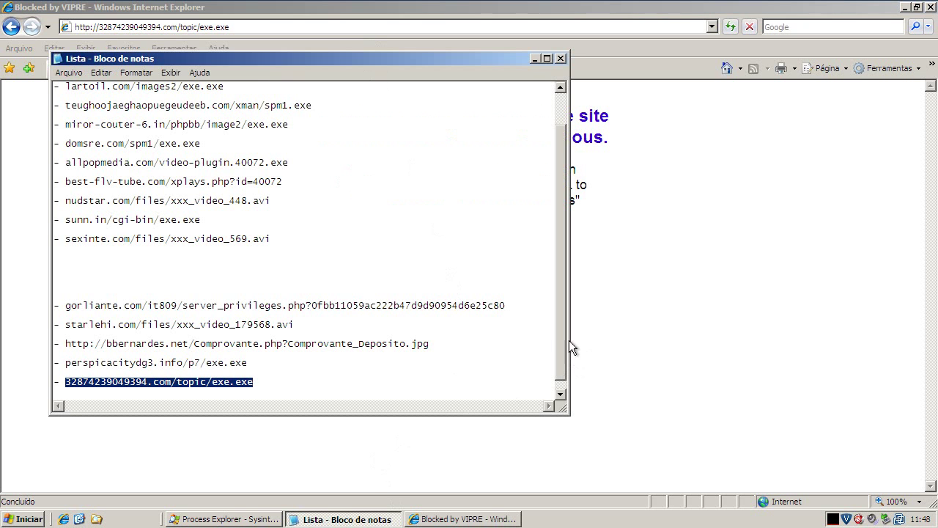
scroll(570, 348, "down", 1)
left_click_drag(65, 392, 248, 393)
right_click(173, 395)
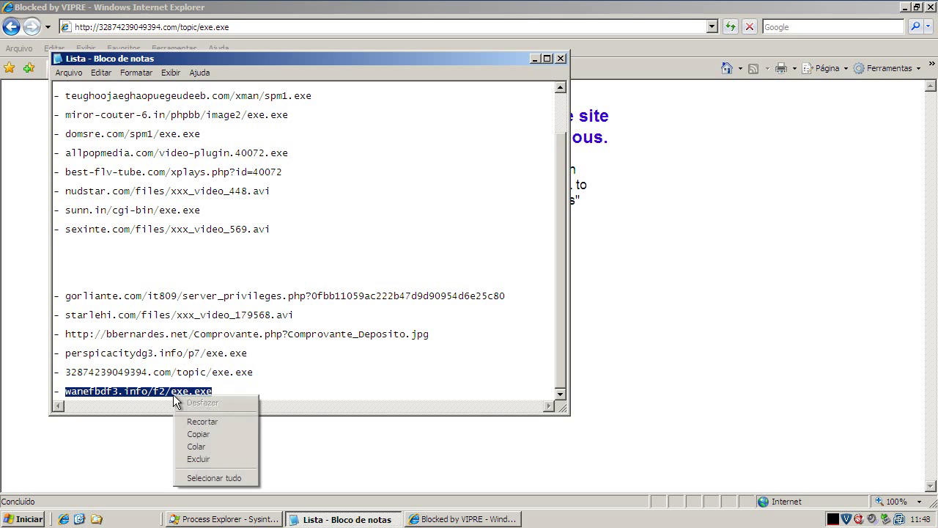
left_click(219, 433)
left_click(709, 153)
left_click(727, 68)
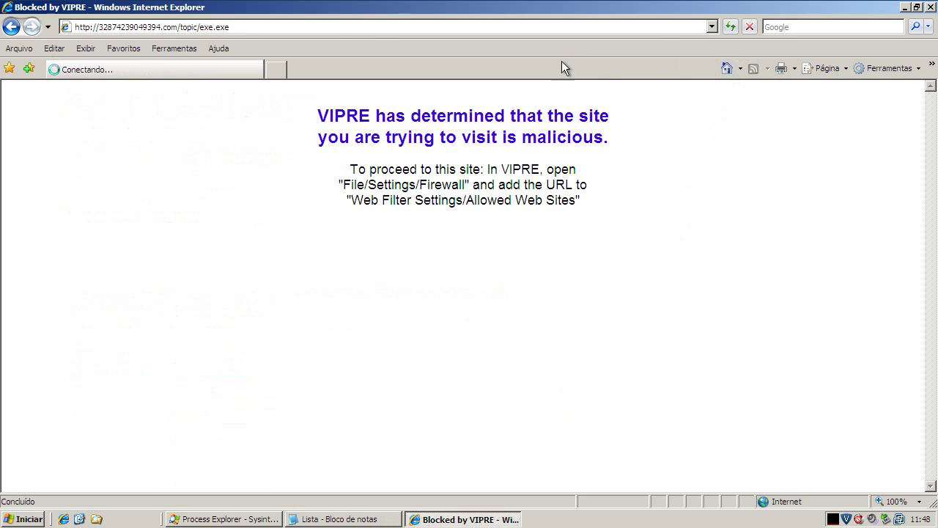
left_click(225, 27)
right_click(224, 26)
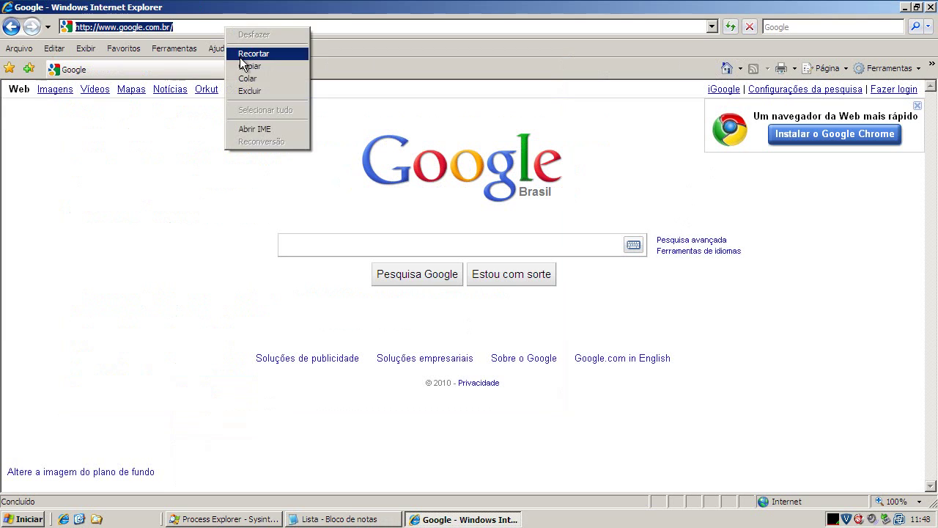
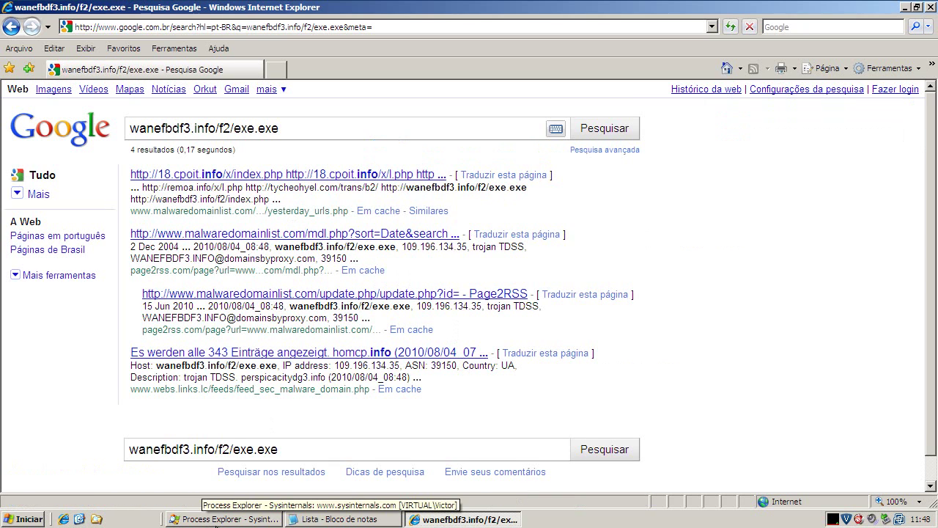
Close Internet Explorer and the malware list, and run a Quick Scan in VIPRE.
left_click(930, 8)
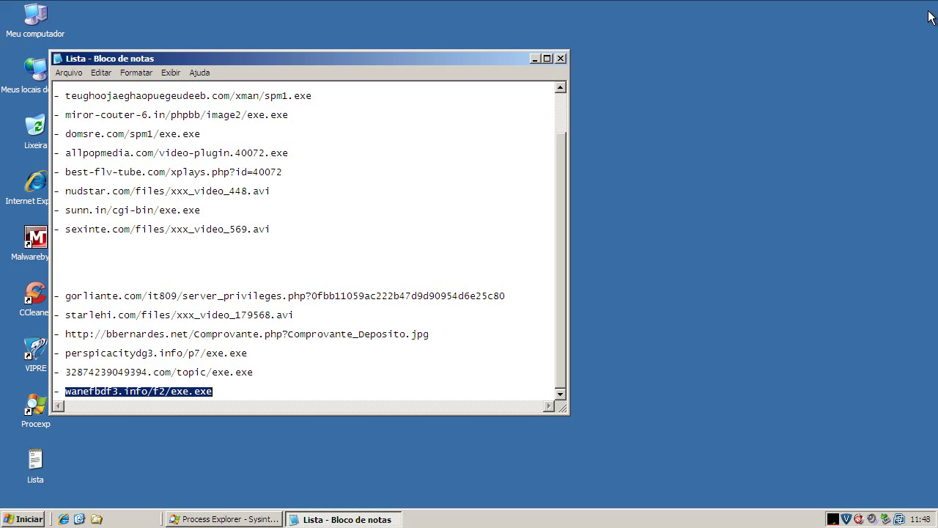
left_click(560, 59)
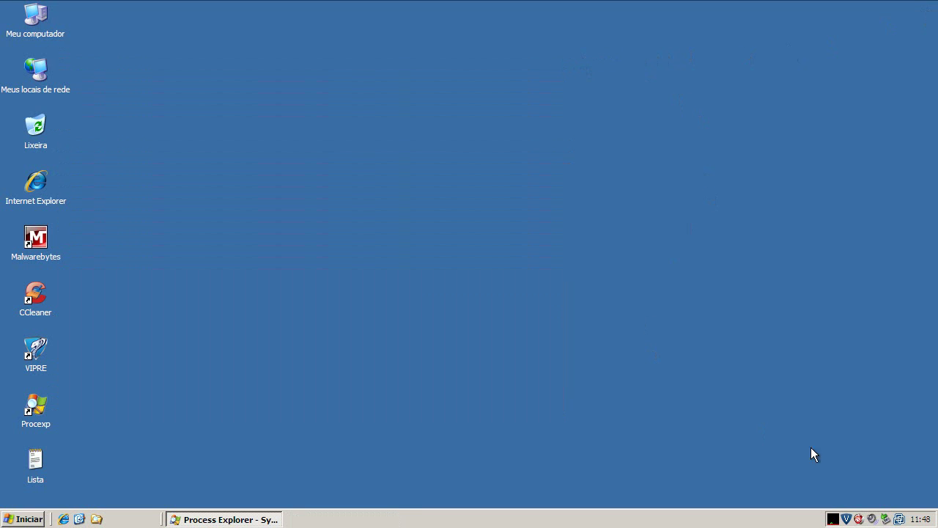
double_click(846, 517)
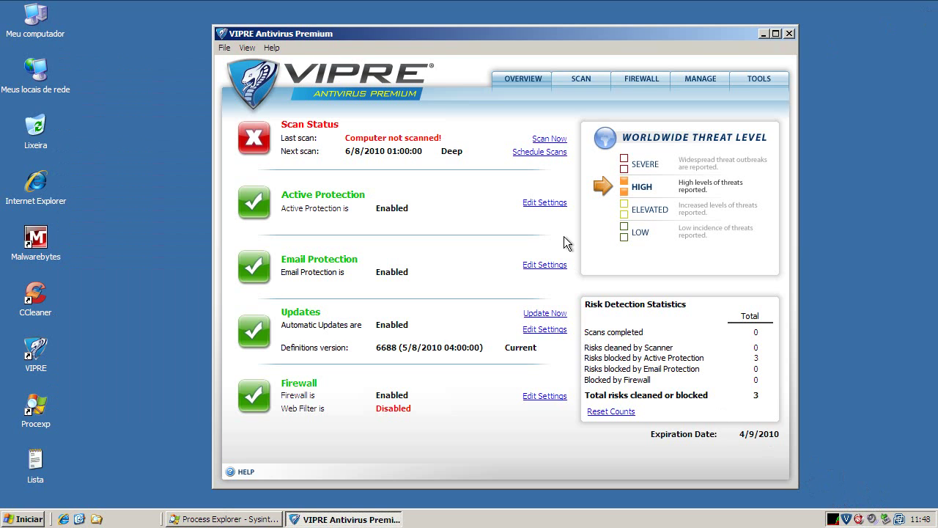
left_click(579, 78)
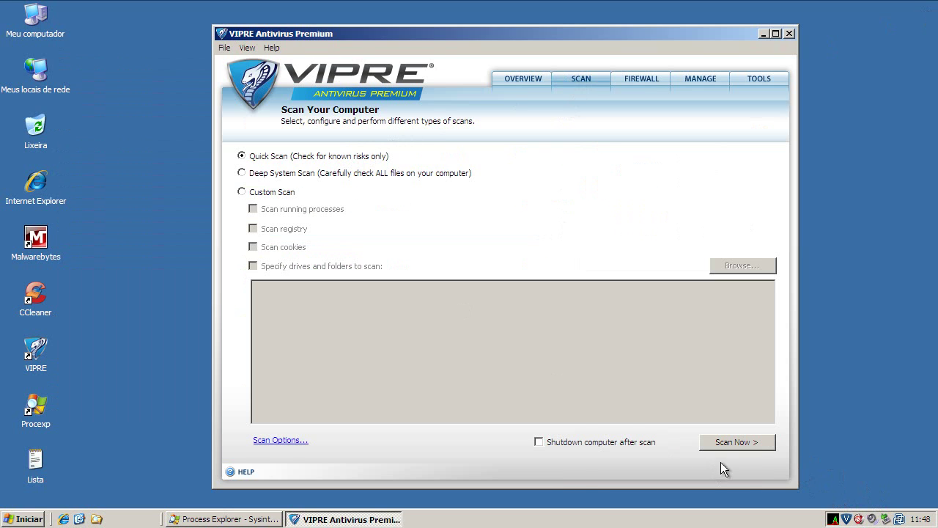
left_click(736, 442)
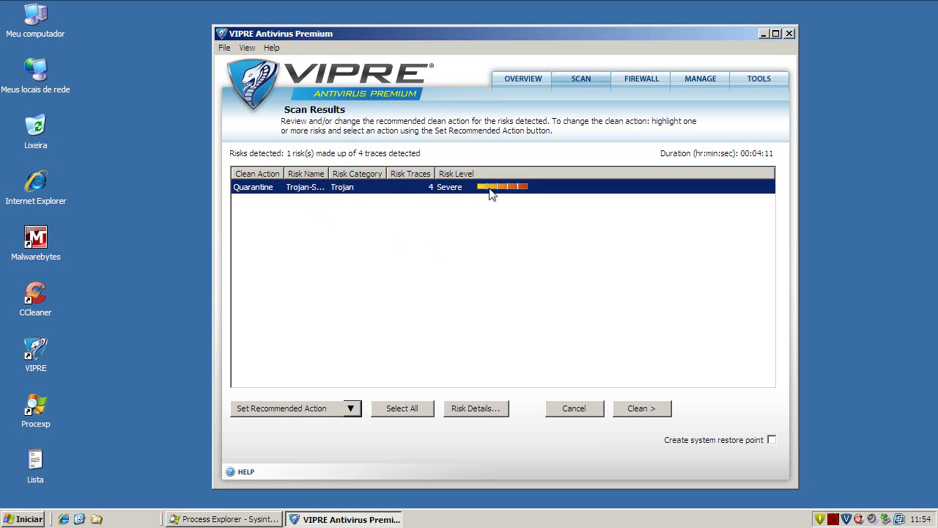
Quarantine the trojan from the quick scan, run the recommended deep scan, and dismiss its completion notice.
left_click(638, 409)
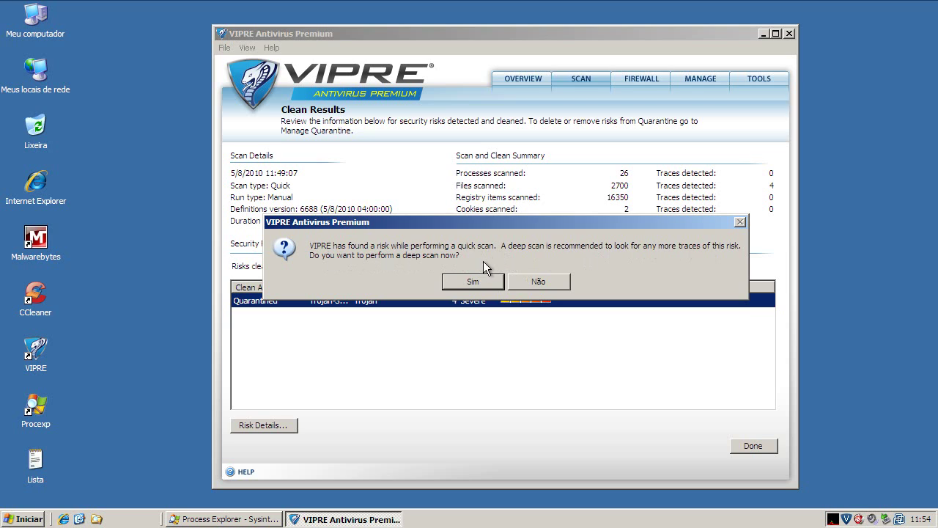
left_click(473, 284)
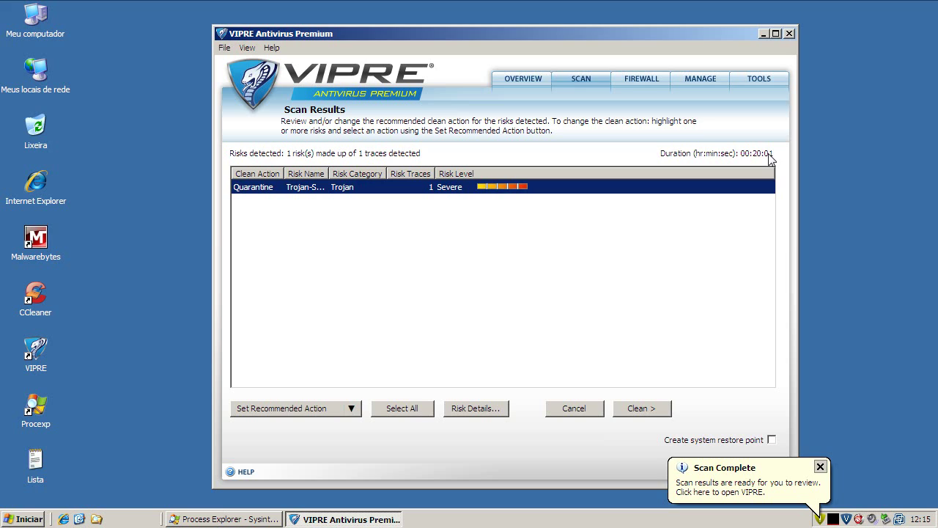
left_click(820, 467)
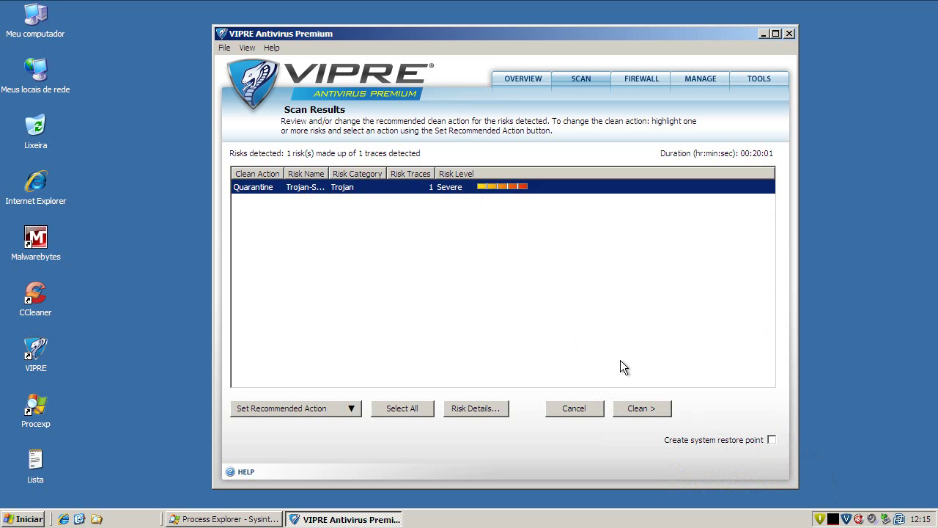
Quarantine the trojan from the deep scan, finish the clean results, and close VIPRE.
left_click(645, 409)
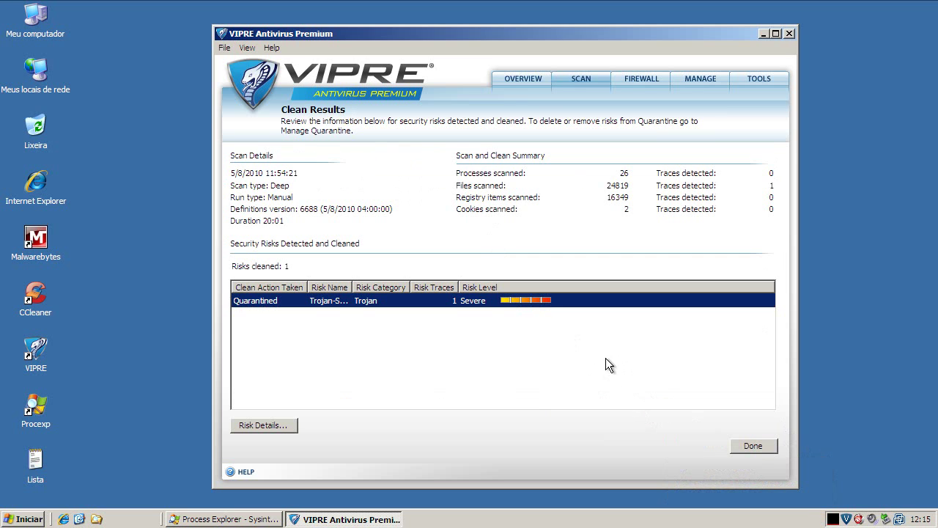
left_click(736, 445)
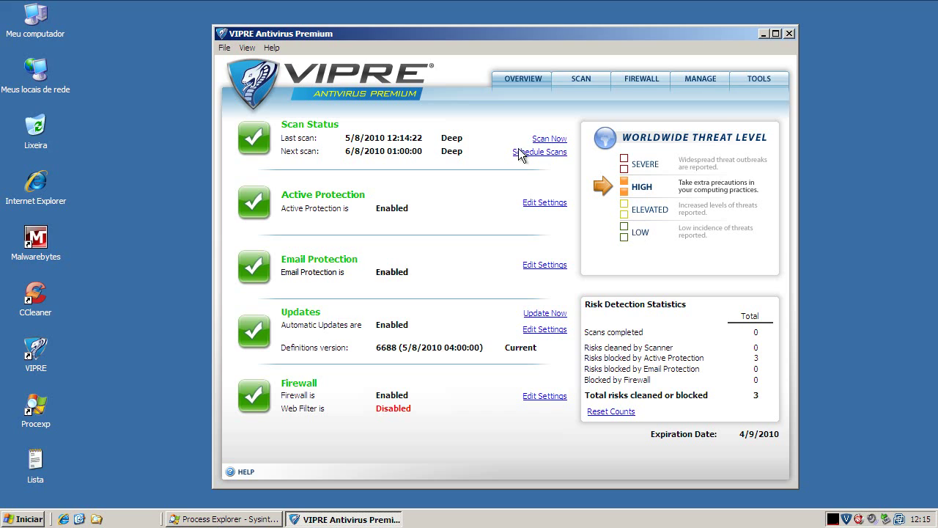
left_click(790, 34)
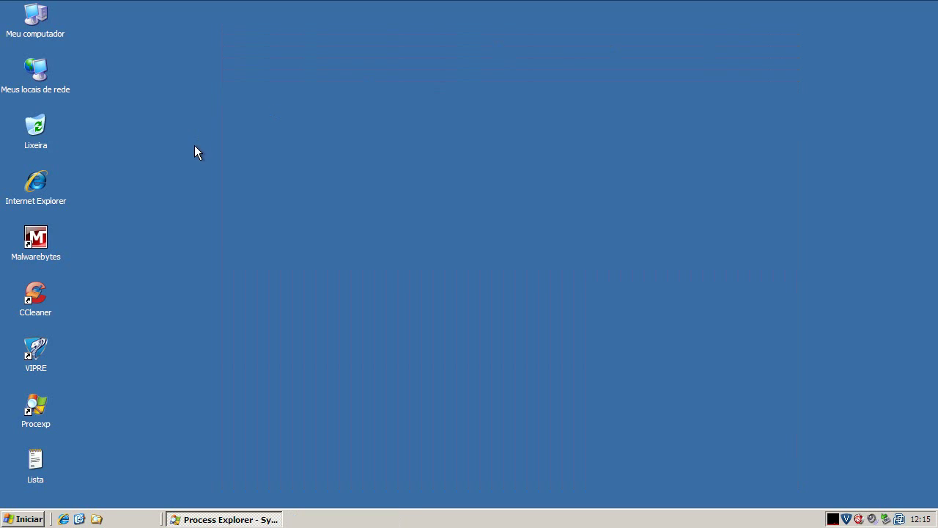
Open Malwarebytes' Anti-Malware and update its database to version 4394.
left_click(45, 296)
left_click(35, 250)
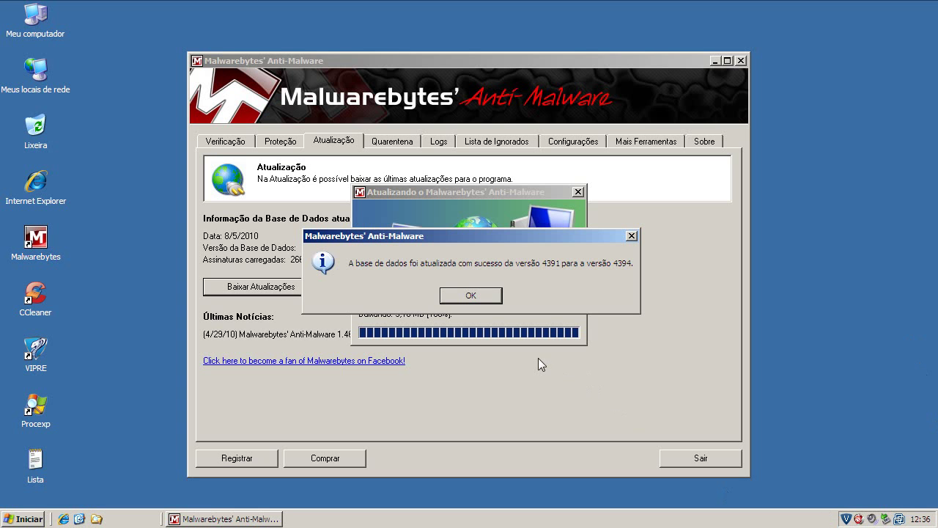
left_click(476, 299)
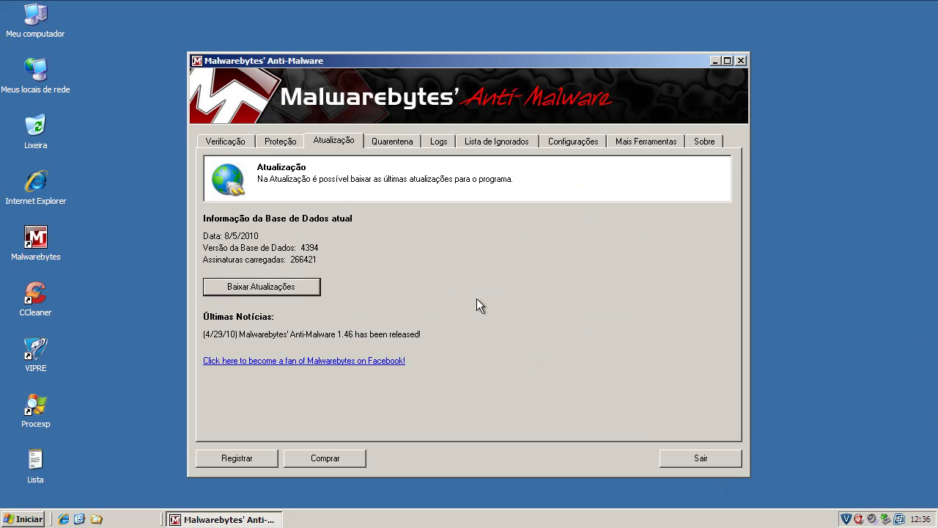
Run a quick scan (Verificação Rápida) in Malwarebytes and acknowledge its completion.
left_click(238, 143)
left_click(274, 367)
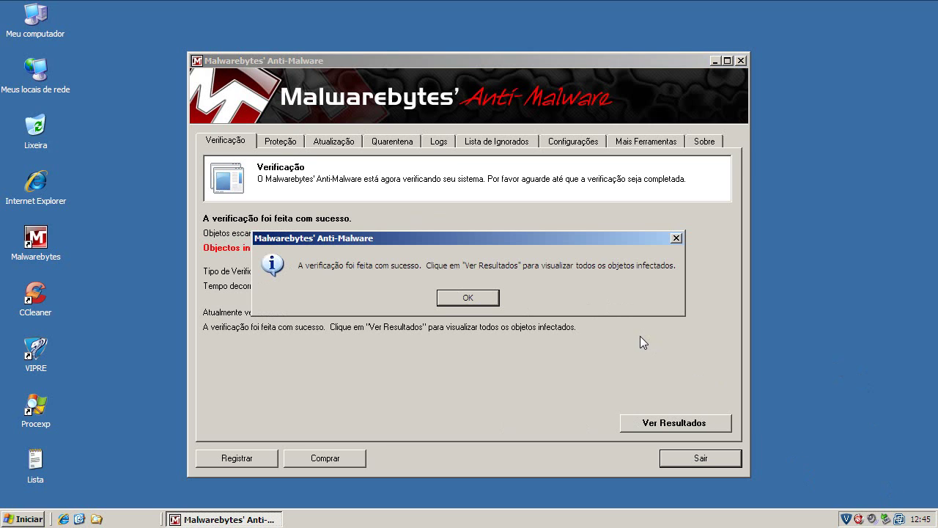
left_click(474, 295)
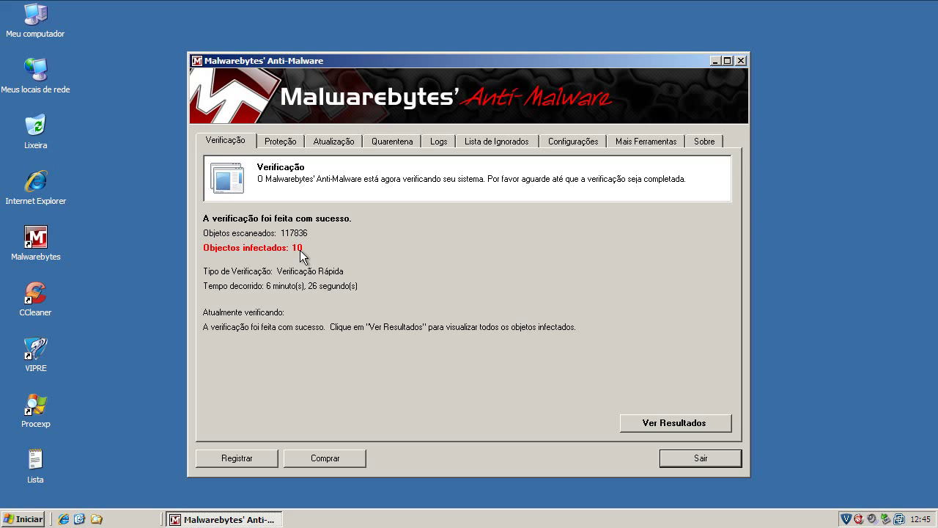
Show the Malwarebytes scan results and widen the Ítem column to read the infected file's full path.
left_click(669, 423)
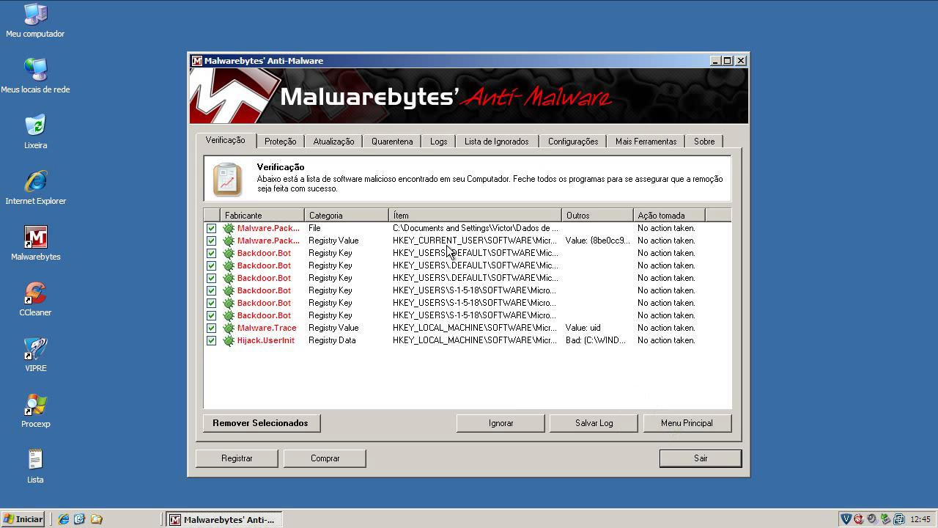
left_click_drag(561, 213, 638, 217)
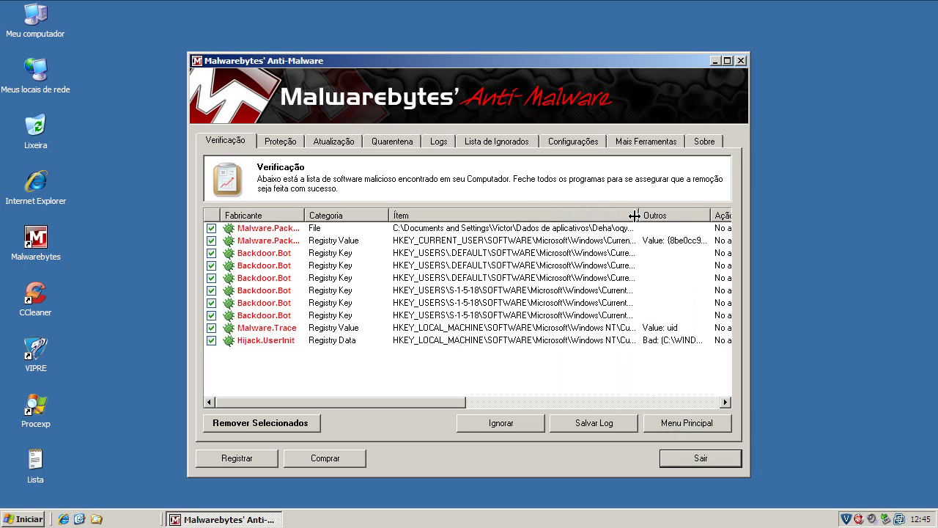
left_click(304, 228)
left_click_drag(343, 403, 476, 402)
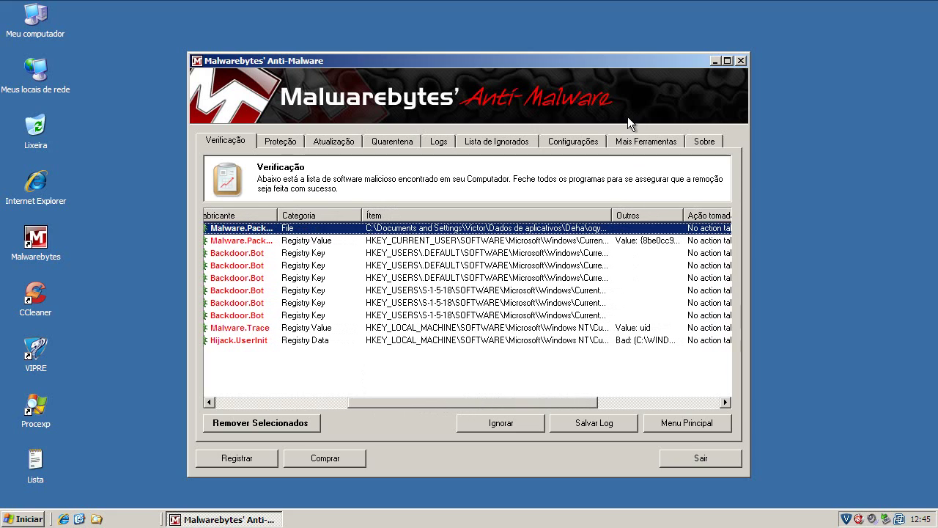
left_click_drag(612, 215, 663, 212)
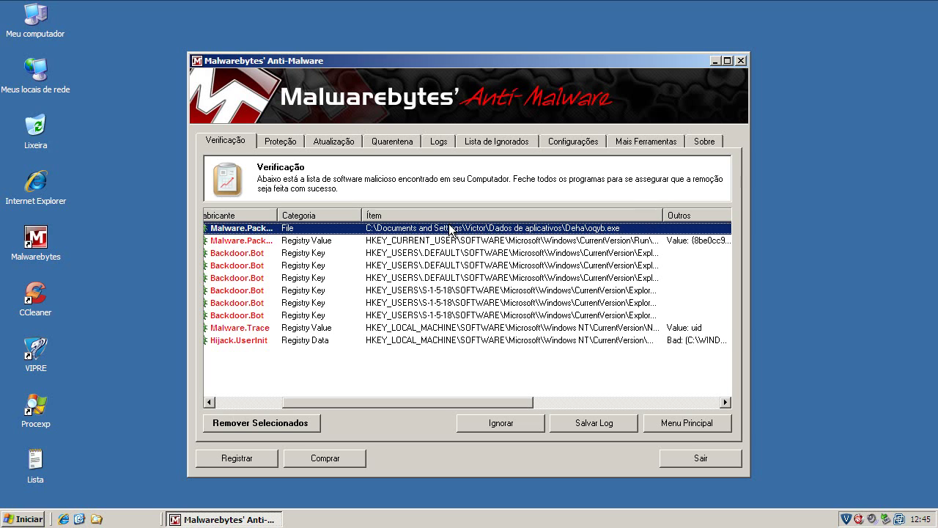
Remove all the checked infected items in Malwarebytes and close the removal log.
left_click_drag(455, 400, 325, 404)
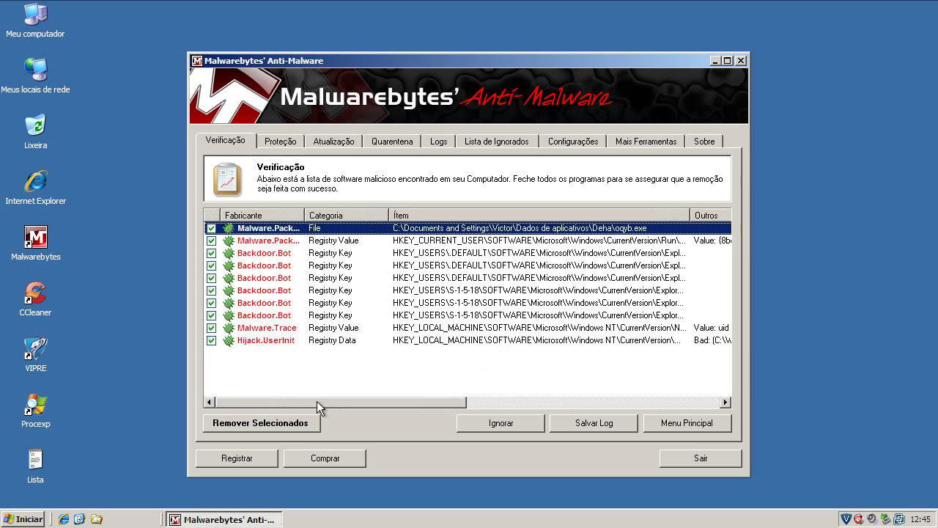
left_click(296, 423)
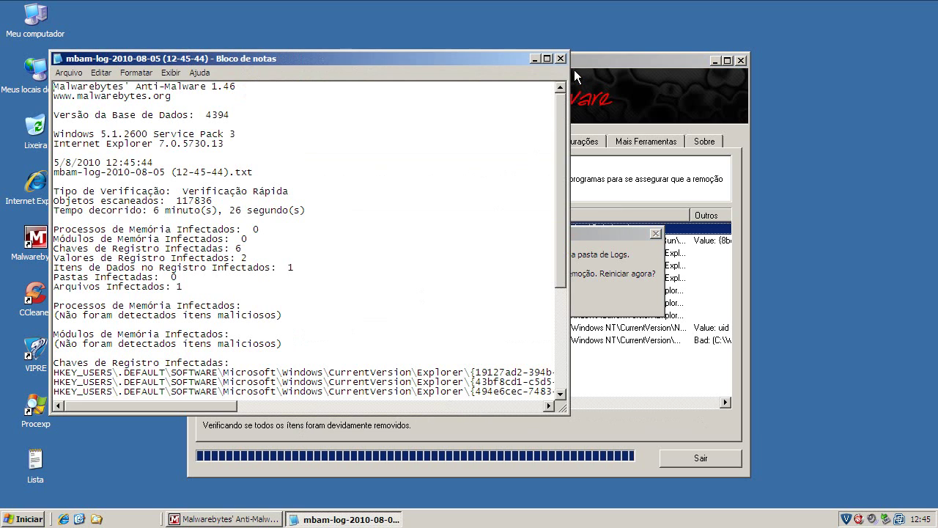
left_click(561, 60)
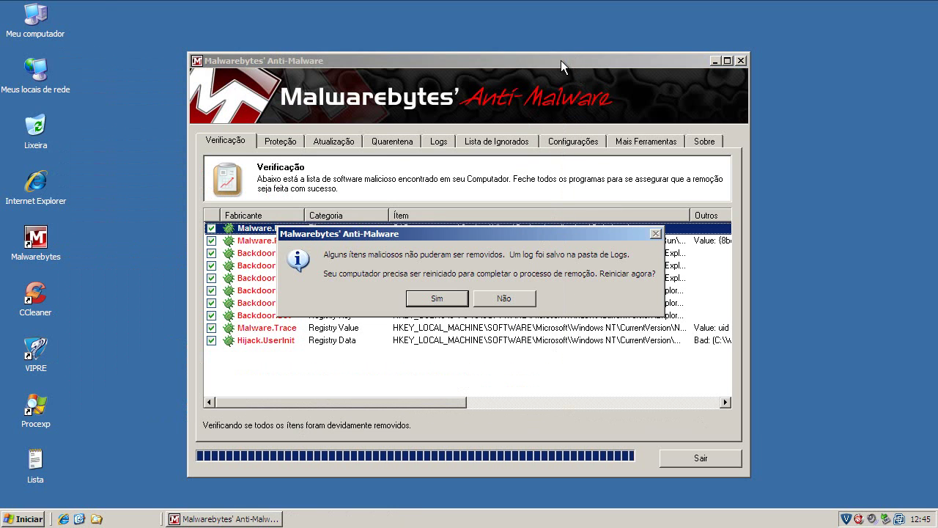
Open Windows Task Manager and examine the running processes.
right_click(341, 520)
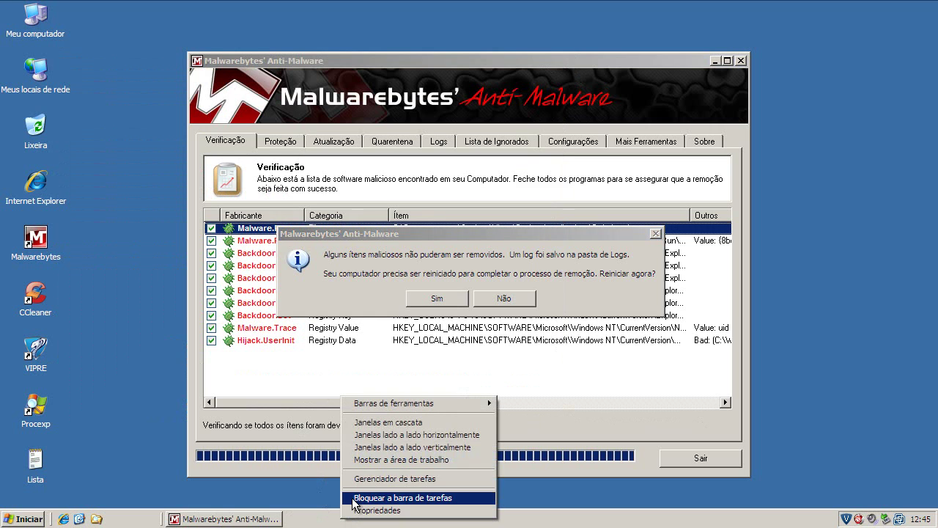
left_click(394, 478)
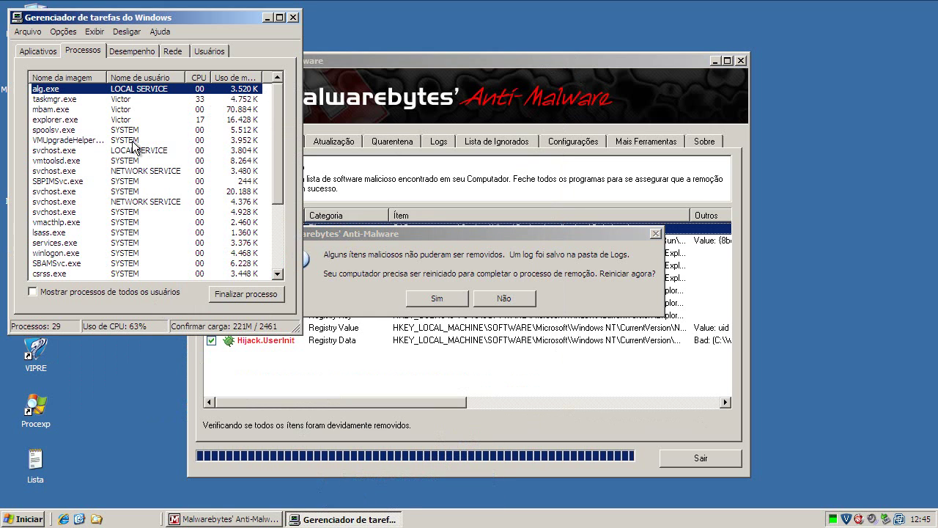
mouse_move(280, 120)
left_mouse_down()
mouse_move(271, 199)
mouse_move(269, 119)
left_mouse_up()
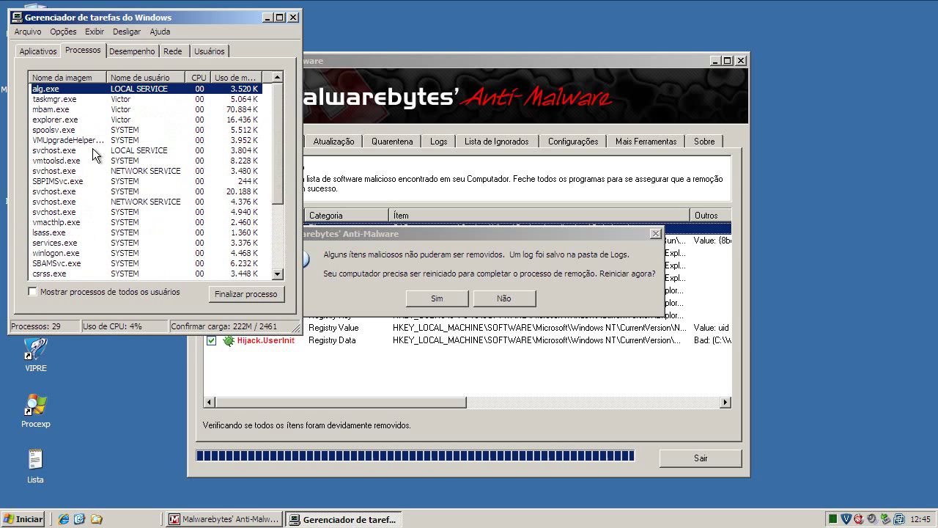
Close Task Manager, decline the computer restart requested for malware removal, and exit Malwarebytes.
left_click(292, 17)
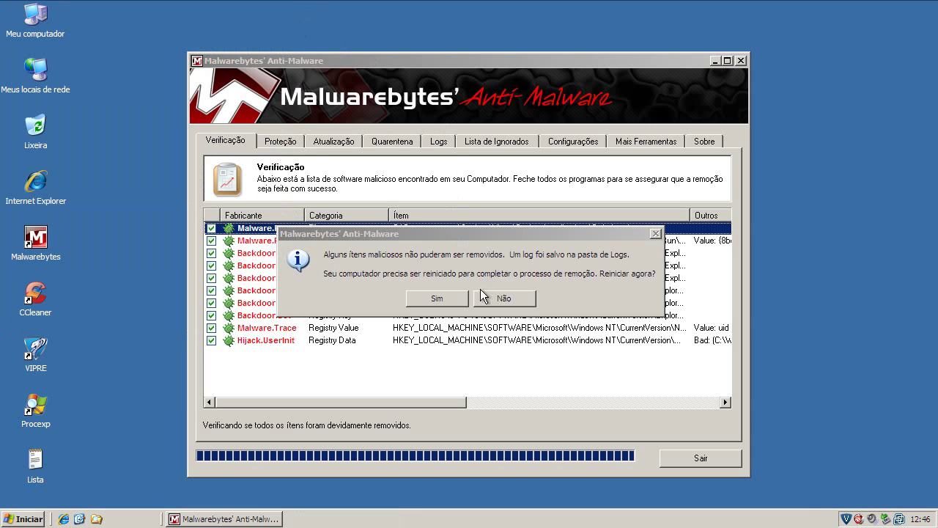
left_click(509, 299)
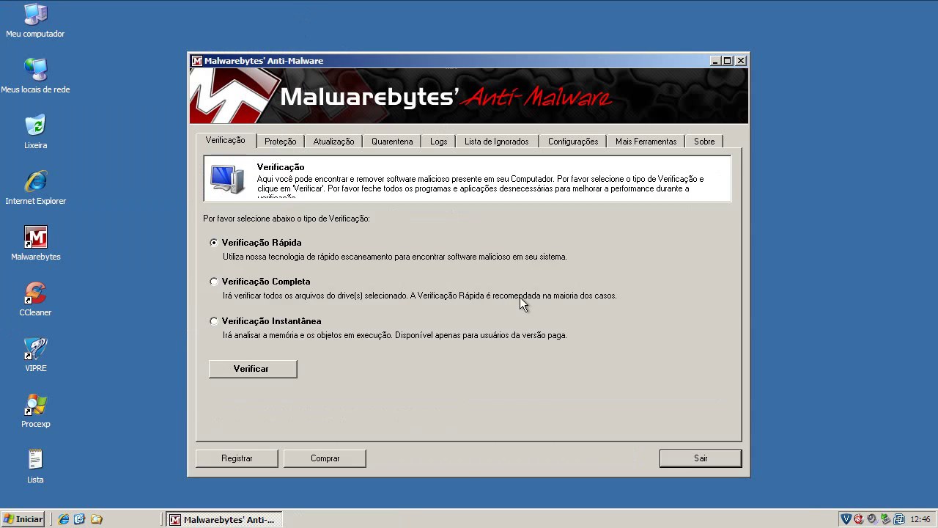
left_click(699, 459)
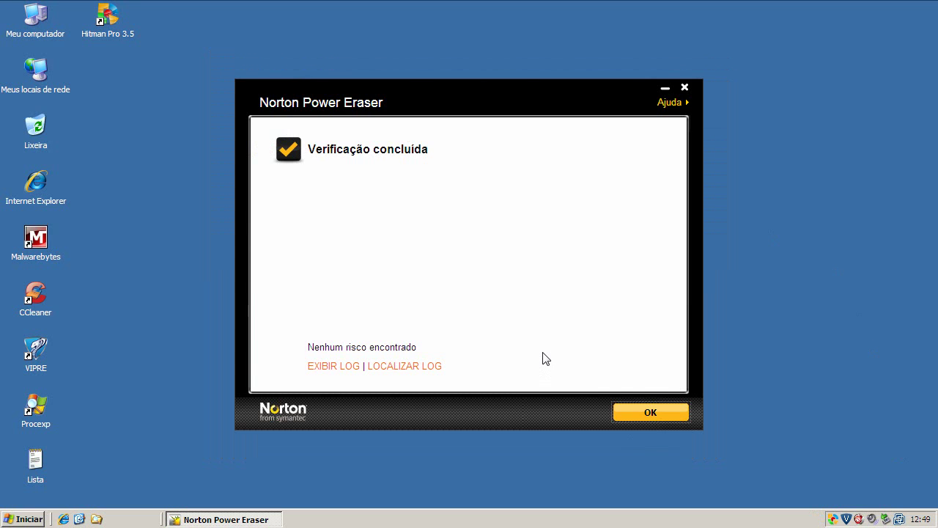
Dismiss the completed Norton Power Eraser scan and switch to VIPRE Antivirus Premium to view its Firewall page.
left_click(650, 414)
left_click(651, 413)
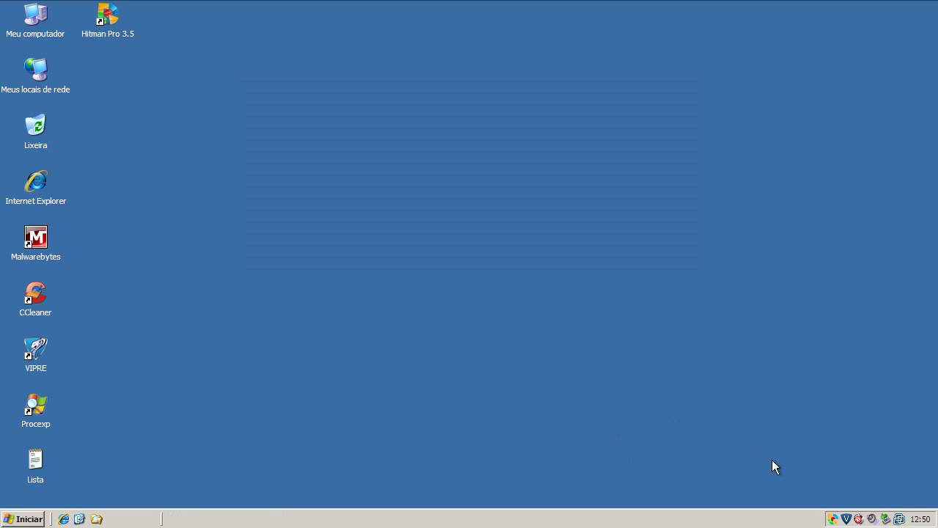
double_click(847, 519)
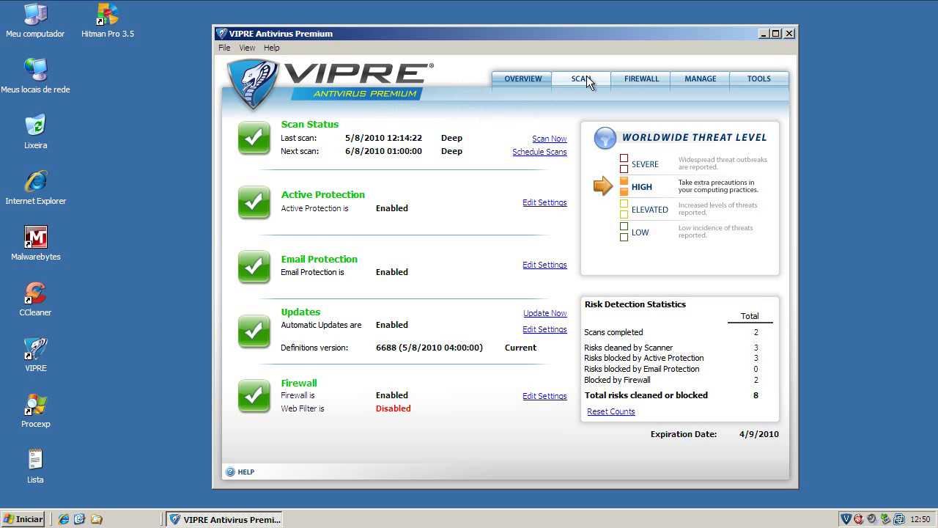
left_click(625, 78)
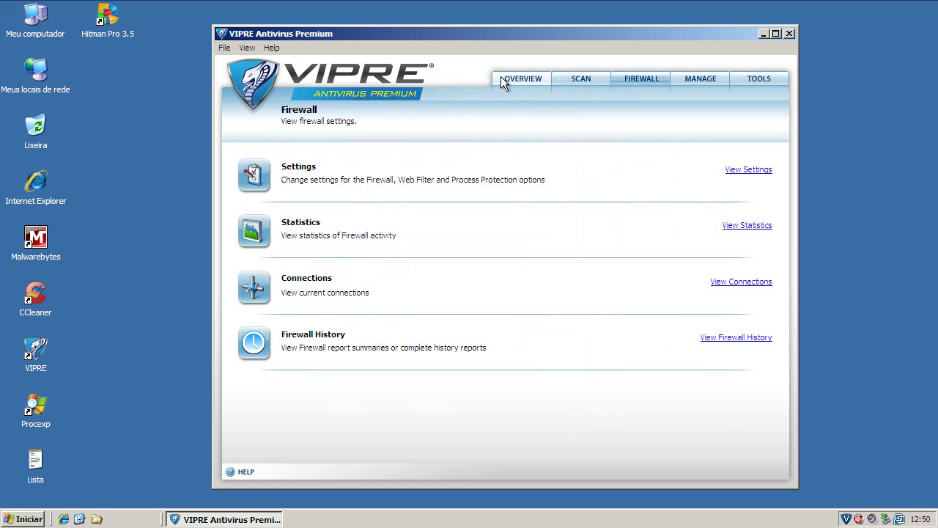